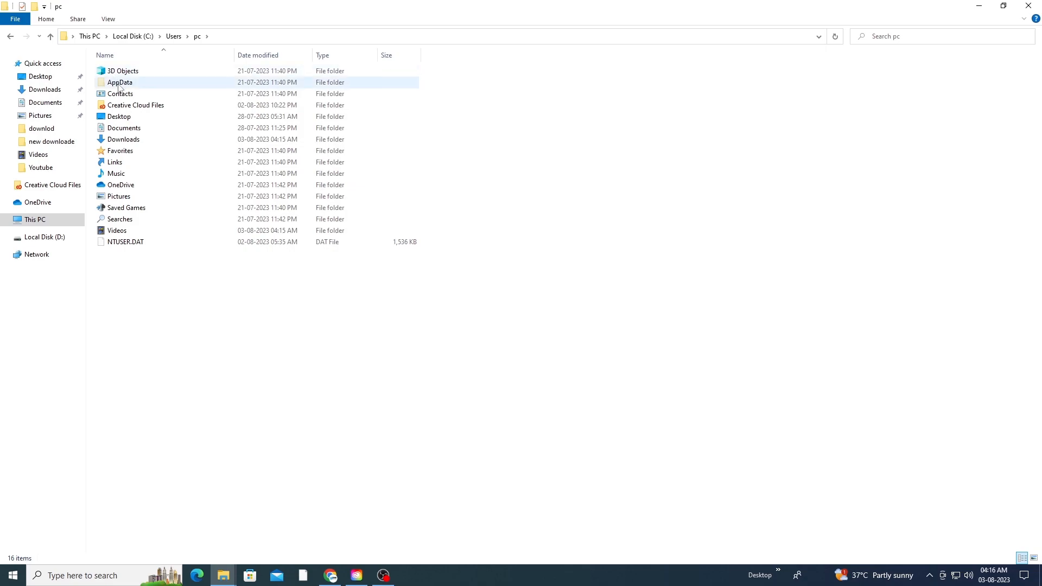
Step: Paste the copied Moody Gold - ZD preset folder into AppData\Roaming\Adobe\CameraRaw\ImportedSettings
{"action": "double_click", "coordinate": [118, 94]}
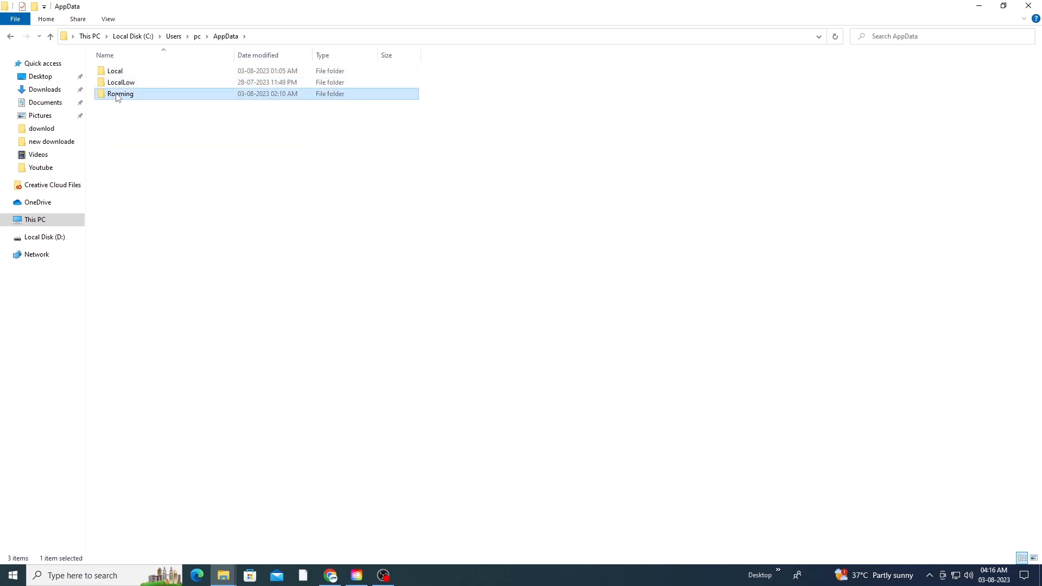
{"action": "double_click", "coordinate": [118, 72]}
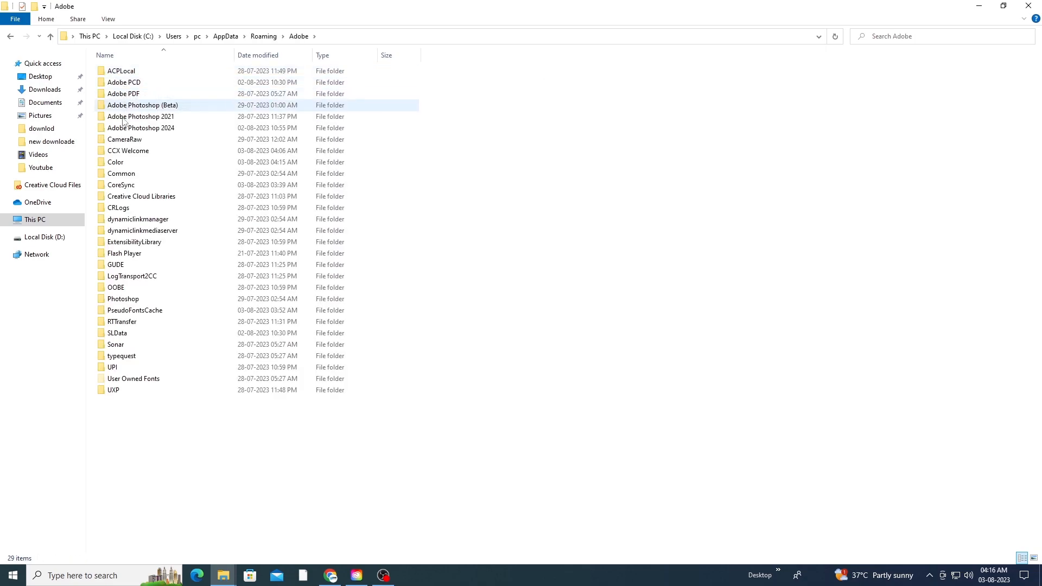
{"action": "double_click", "coordinate": [123, 140]}
{"action": "double_click", "coordinate": [126, 117]}
{"action": "right_click", "coordinate": [216, 147]}
{"action": "left_click", "coordinate": [249, 220]}
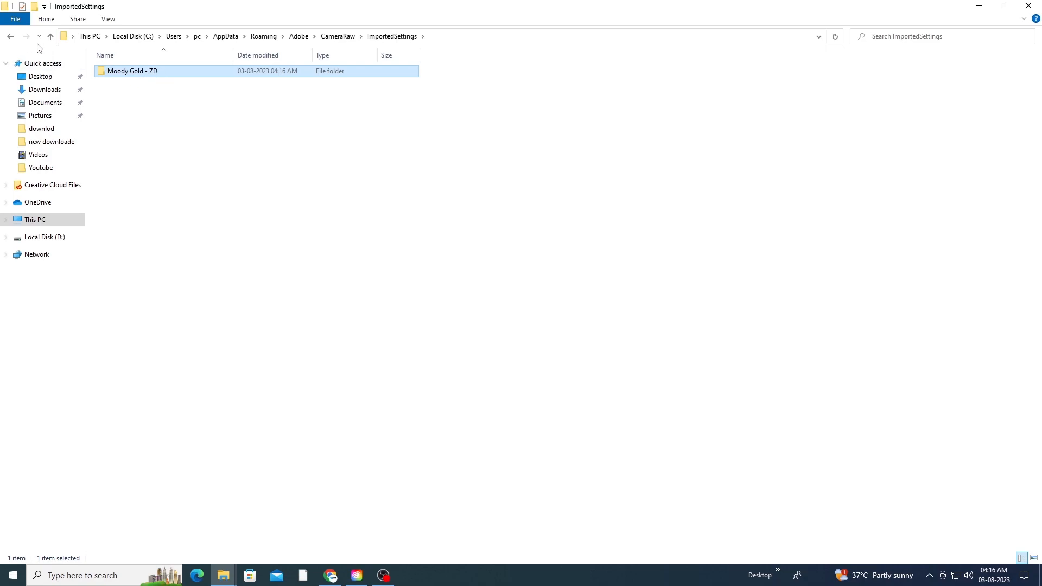
Step: Paste the Moody Gold - ZD preset folder into CameraRaw's Settings folder too and close the file window
{"action": "left_click", "coordinate": [11, 36]}
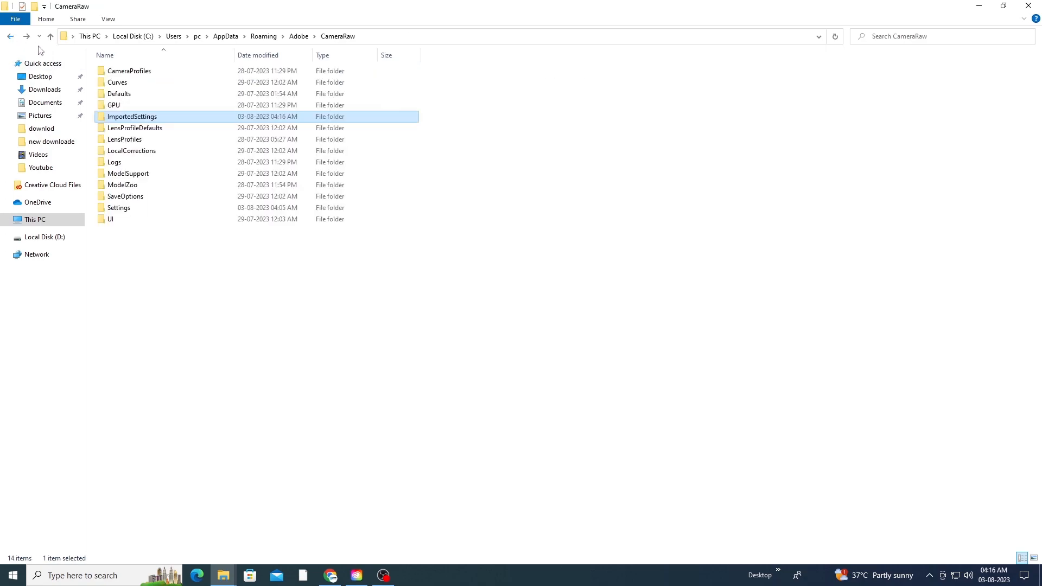
{"action": "double_click", "coordinate": [122, 207]}
{"action": "right_click", "coordinate": [166, 143]}
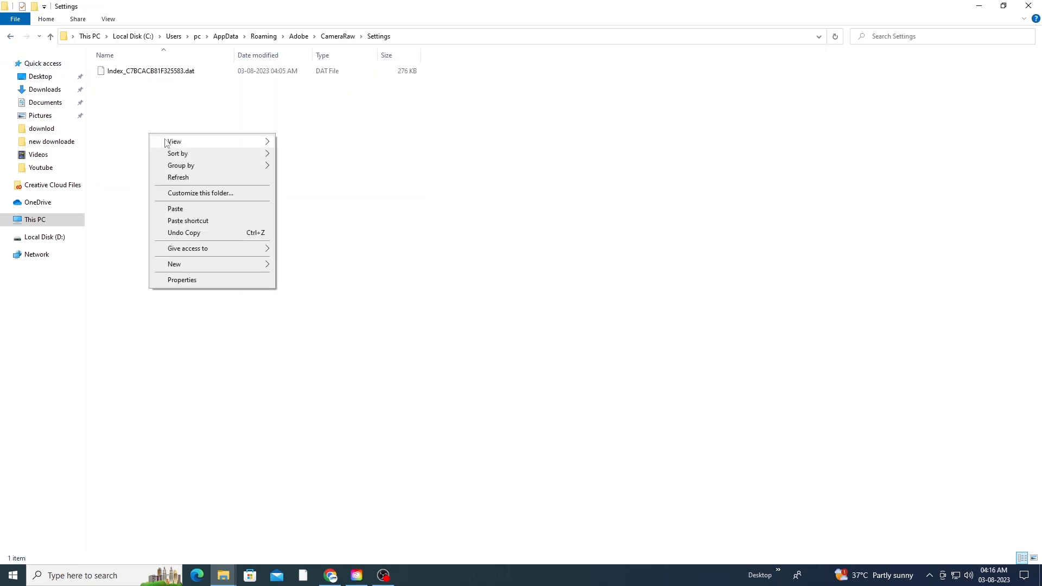
{"action": "left_click", "coordinate": [176, 209]}
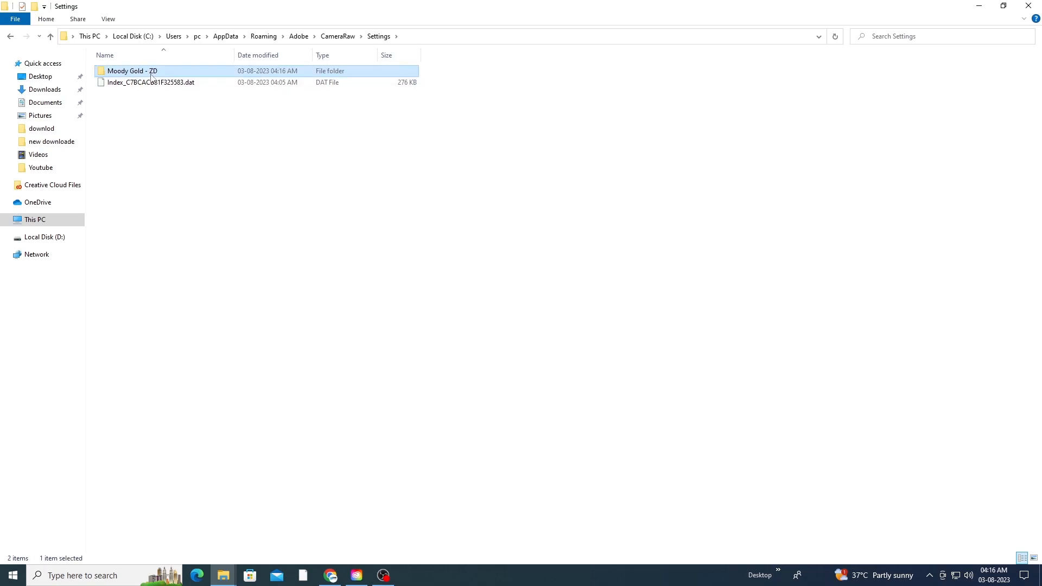
{"action": "left_click", "coordinate": [137, 135]}
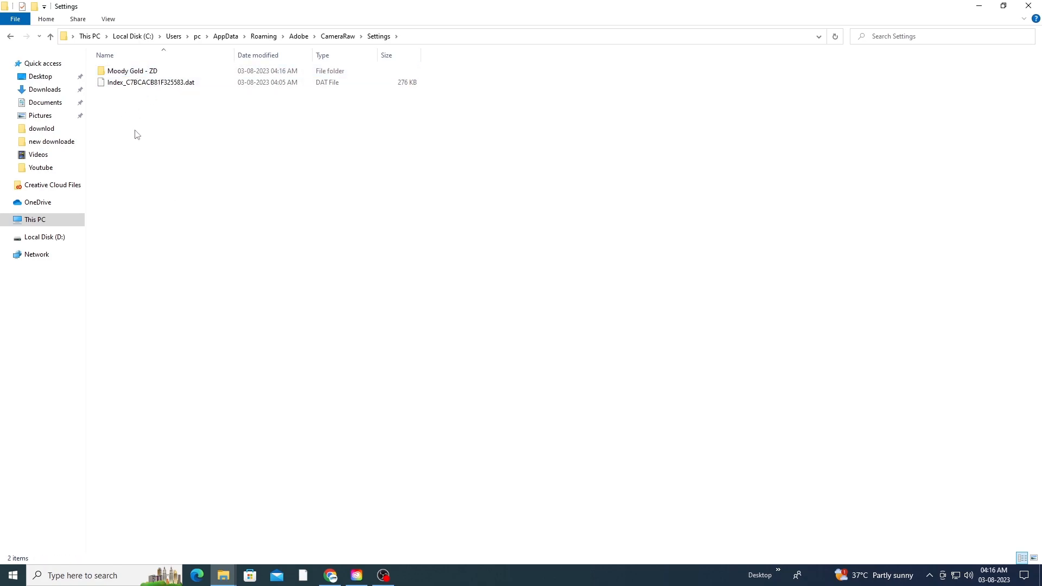
{"action": "left_click", "coordinate": [1028, 6]}
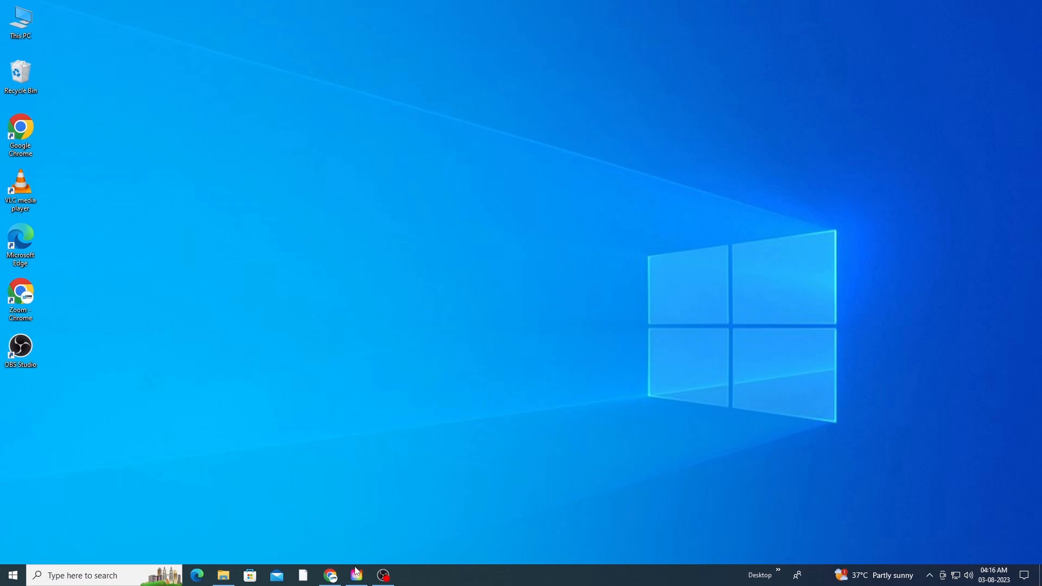
Step: Switch to Creative Cloud Desktop, launch Photoshop (Beta) and open the most recent photo, the woman in the pink and grey sari
{"action": "left_click", "coordinate": [356, 574]}
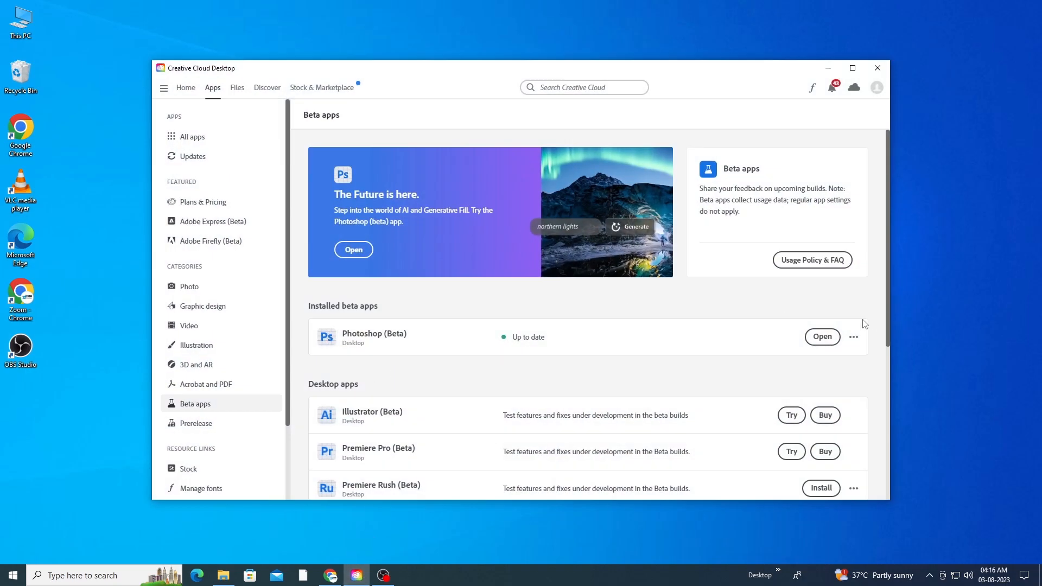
{"action": "left_click", "coordinate": [813, 340]}
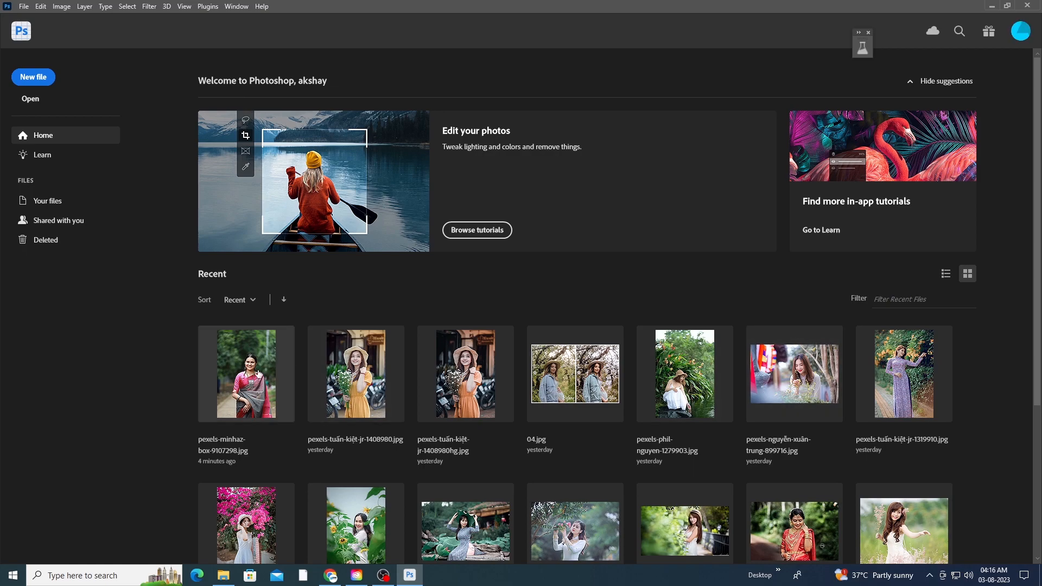
{"action": "left_click", "coordinate": [259, 374]}
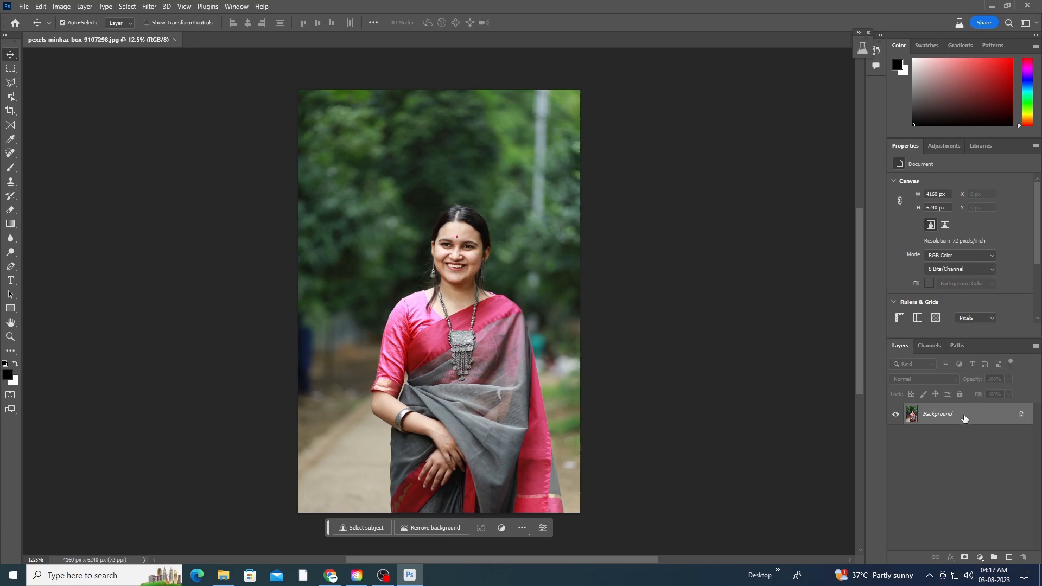
Step: Duplicate the Background layer and open the Camera Raw Filter on the copy
{"action": "key", "text": "ctrl+j"}
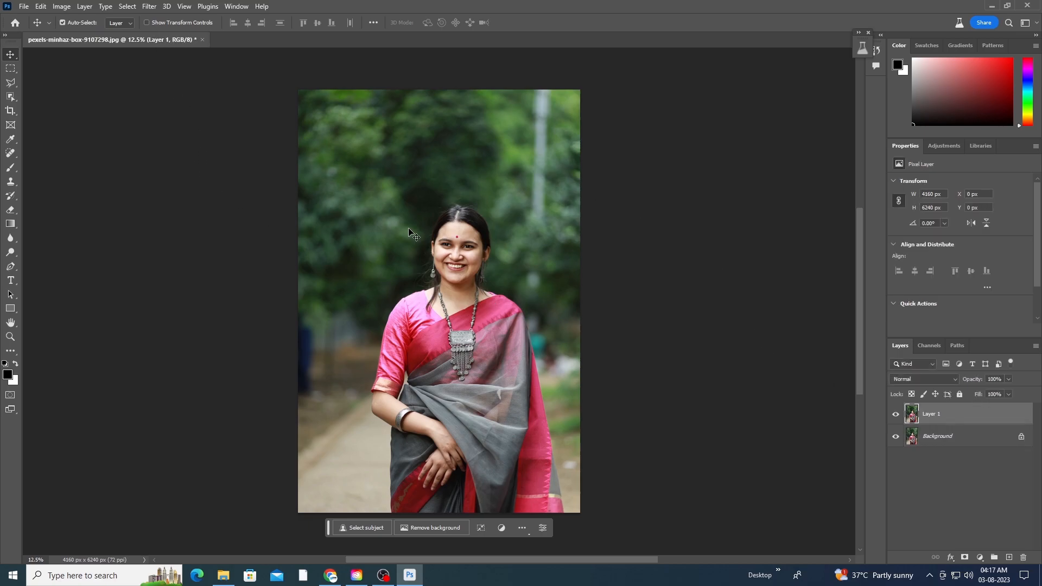
{"action": "left_click", "coordinate": [148, 7]}
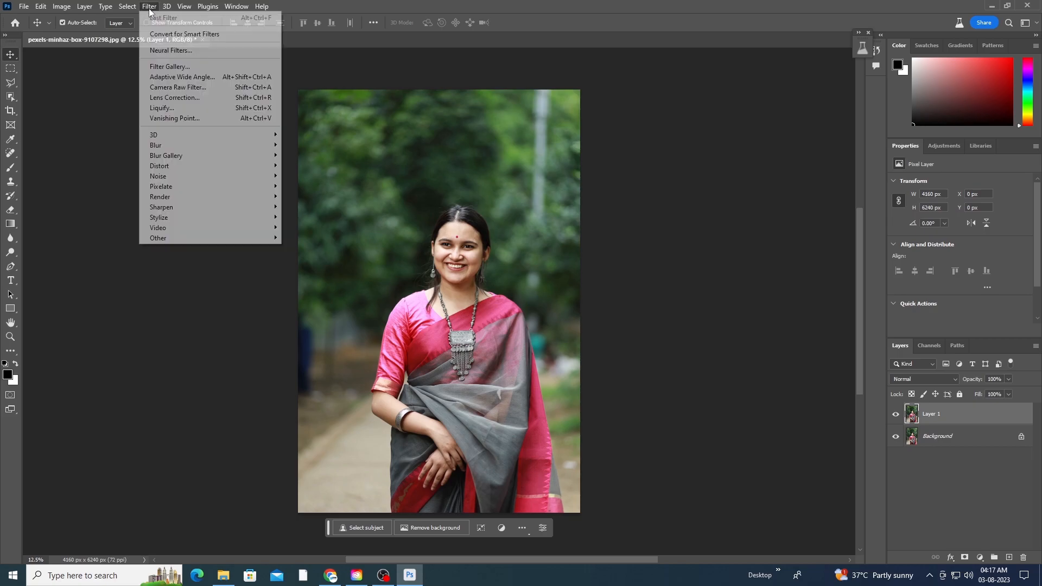
{"action": "left_click", "coordinate": [179, 88]}
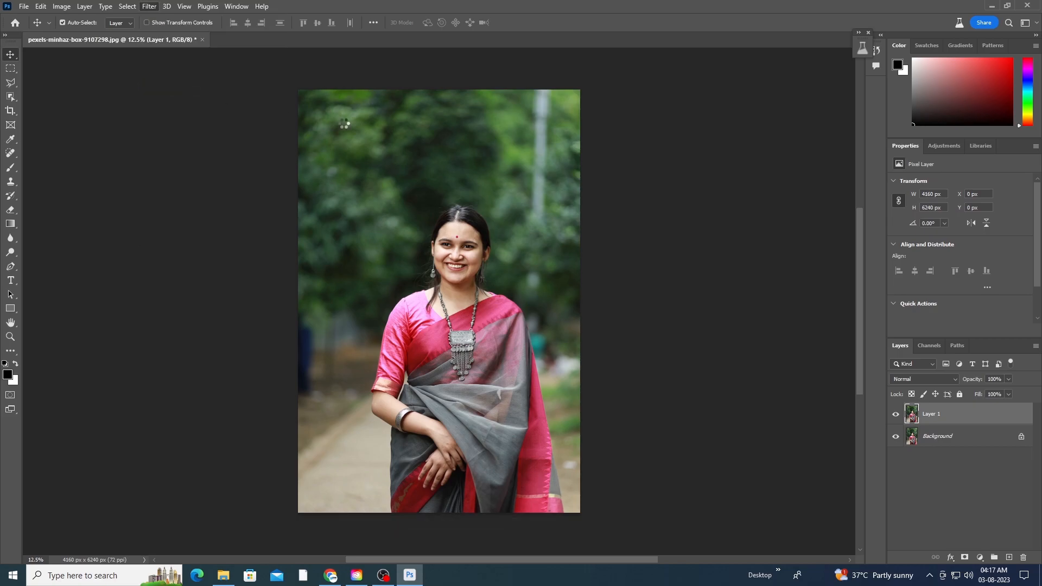
Step: Apply the user preset ZD-Red-Gold-06 (20) to the portrait at an amount of 34
{"action": "left_click", "coordinate": [953, 107]}
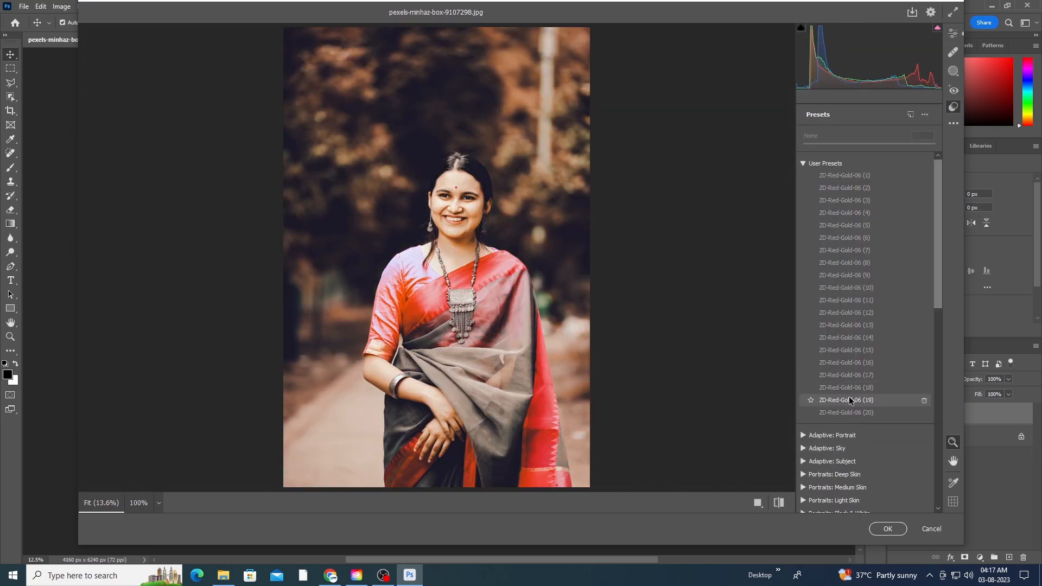
{"action": "left_click", "coordinate": [850, 414]}
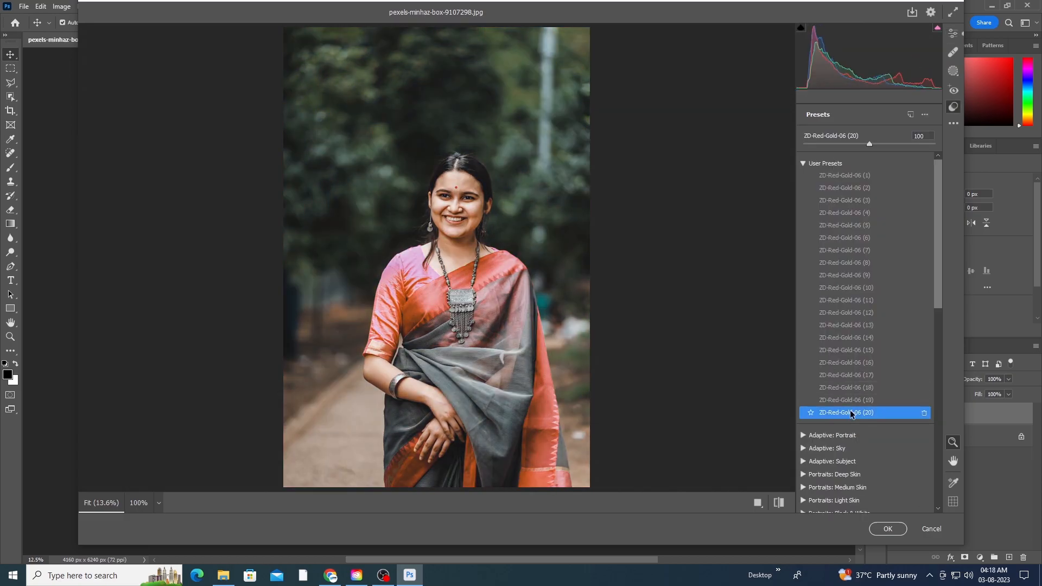
{"action": "left_click_drag", "start_coordinate": [869, 144], "coordinate": [825, 148]}
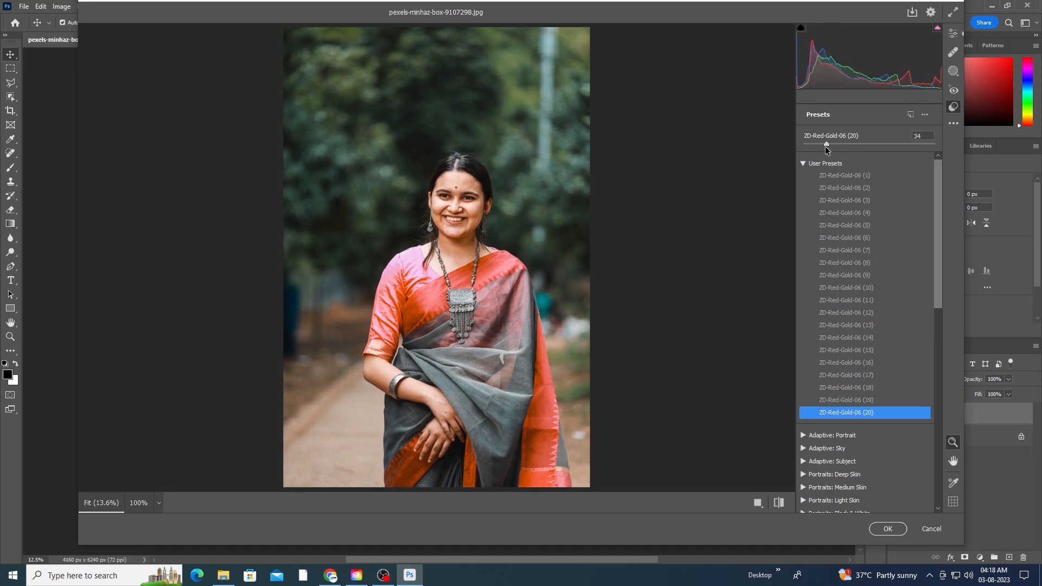
Step: Set the Basic adjustments to Contrast +7, Temperature +4 and Clarity +18
{"action": "left_click", "coordinate": [953, 34]}
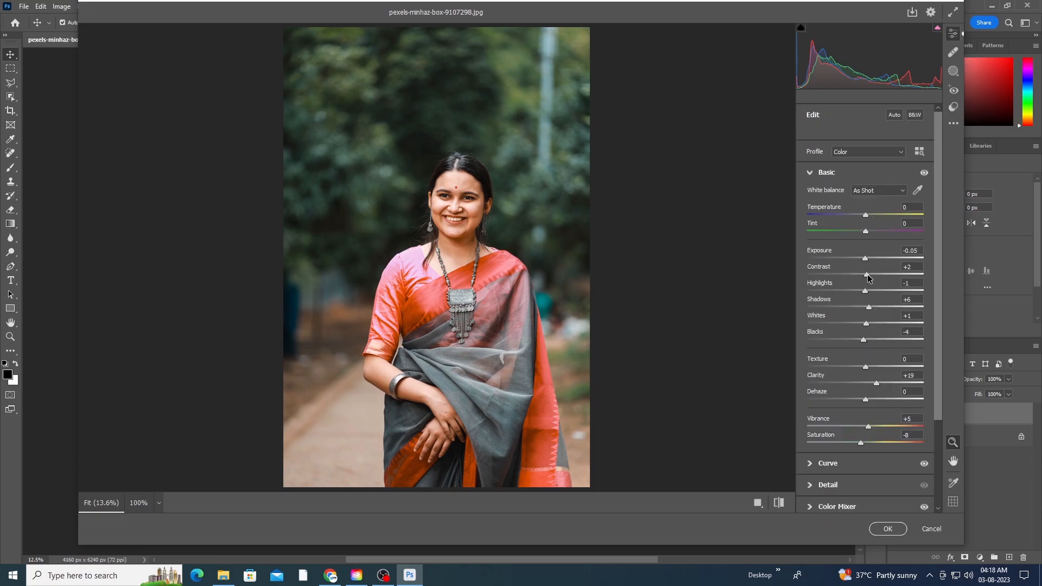
{"action": "left_click_drag", "start_coordinate": [867, 277], "coordinate": [870, 277]}
{"action": "left_click_drag", "start_coordinate": [866, 215], "coordinate": [867, 215]}
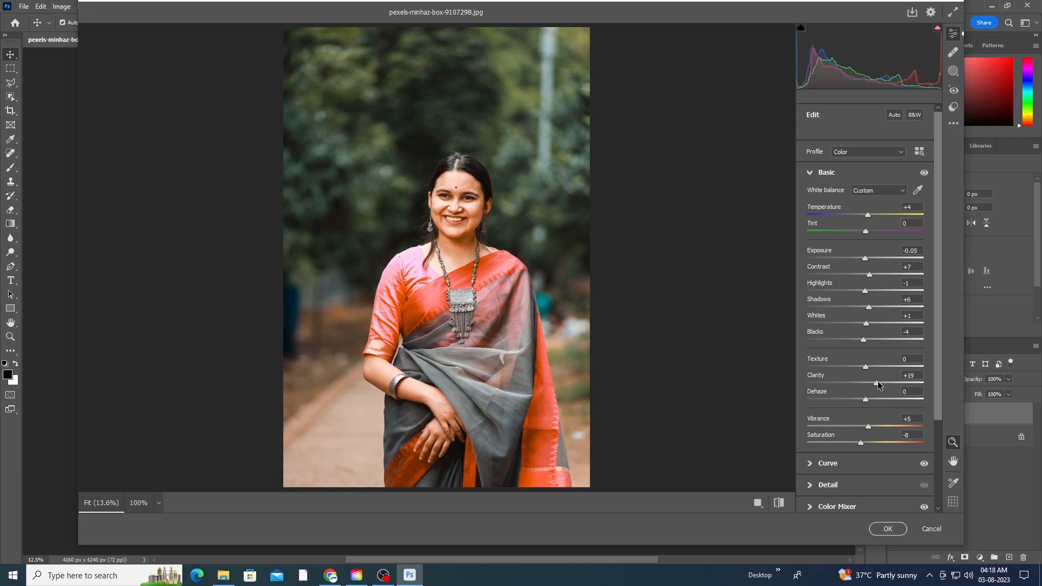
{"action": "scroll", "coordinate": [878, 383], "scroll_direction": "down", "scroll_amount": 2}
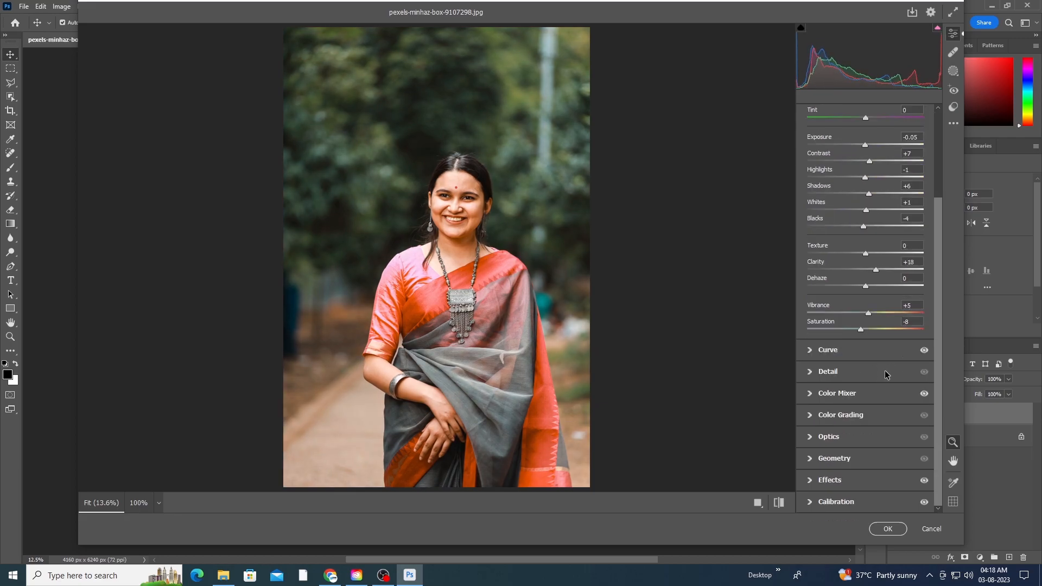
Step: Set Noise Reduction to 21 and raise Color Noise Reduction in the Detail adjustments
{"action": "left_click", "coordinate": [826, 371]}
{"action": "left_click", "coordinate": [831, 263]}
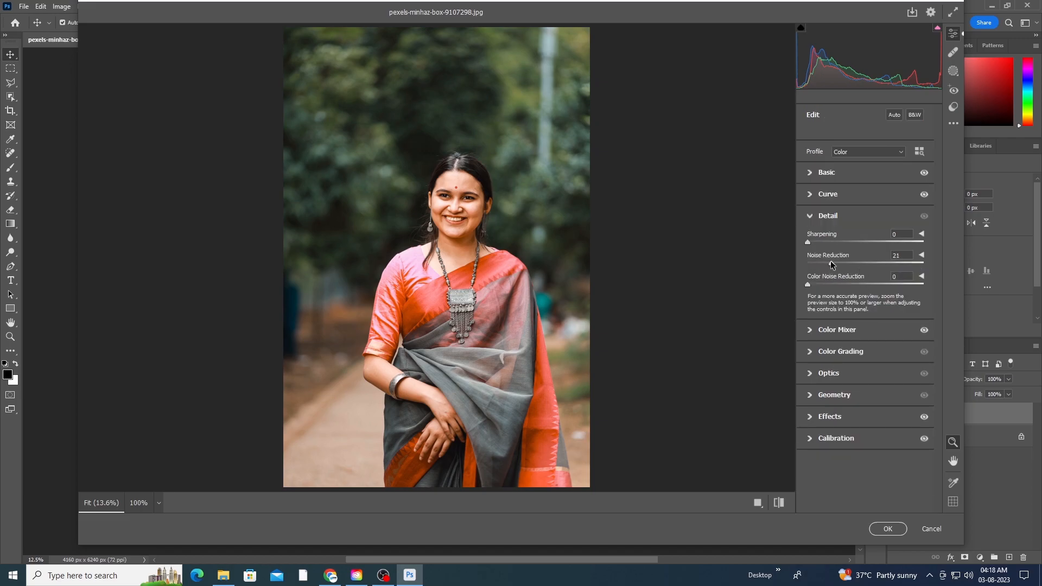
{"action": "left_click", "coordinate": [830, 284]}
Step: Set the Oranges saturation to -21 in the Color Mixer's HSL mode and compare the photo with the default settings
{"action": "left_click", "coordinate": [823, 333]}
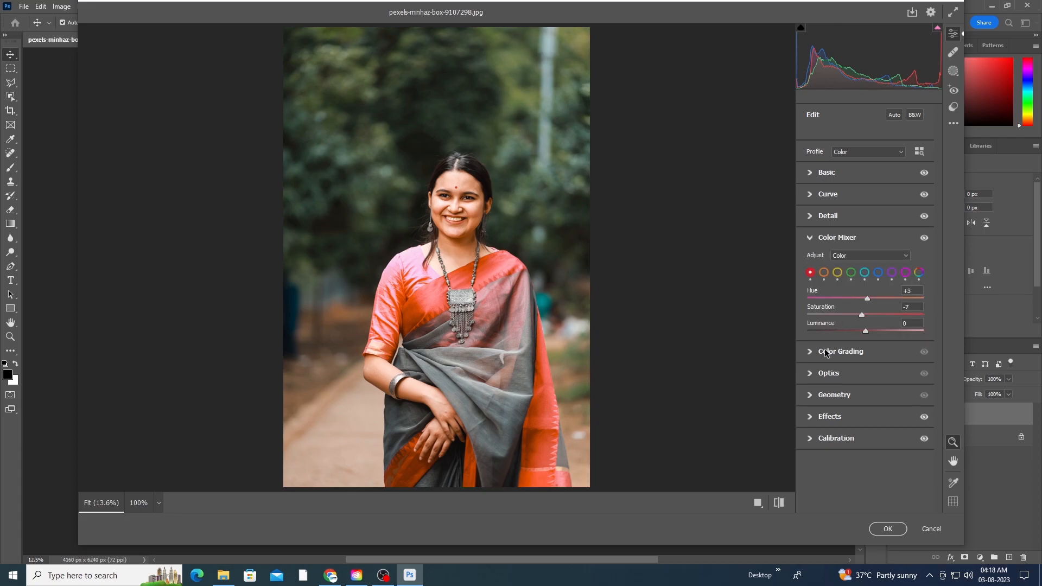
{"action": "left_click", "coordinate": [844, 258]}
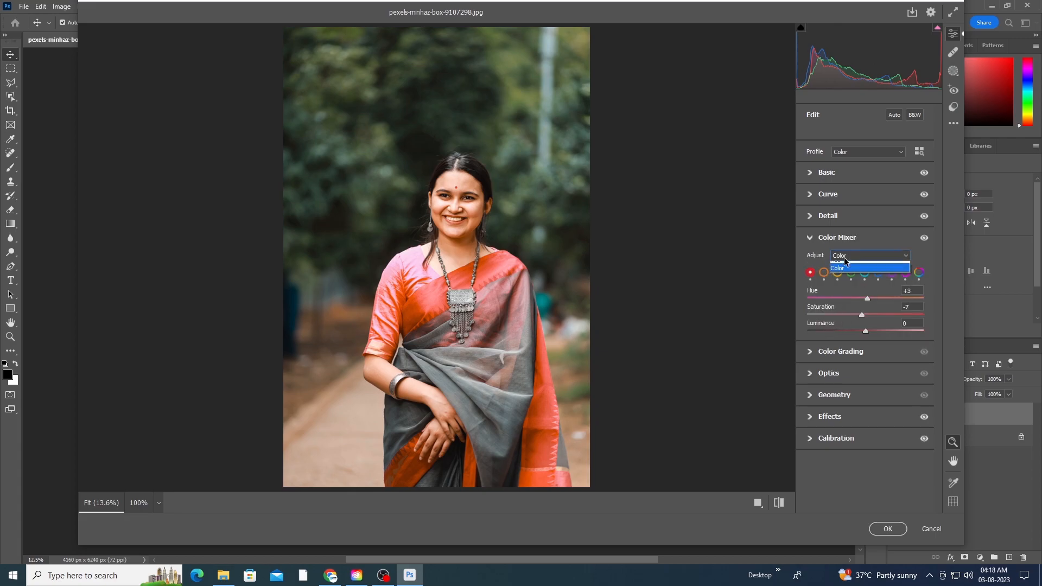
{"action": "left_click", "coordinate": [842, 266]}
{"action": "left_click", "coordinate": [848, 273]}
{"action": "left_click_drag", "start_coordinate": [864, 321], "coordinate": [854, 324]}
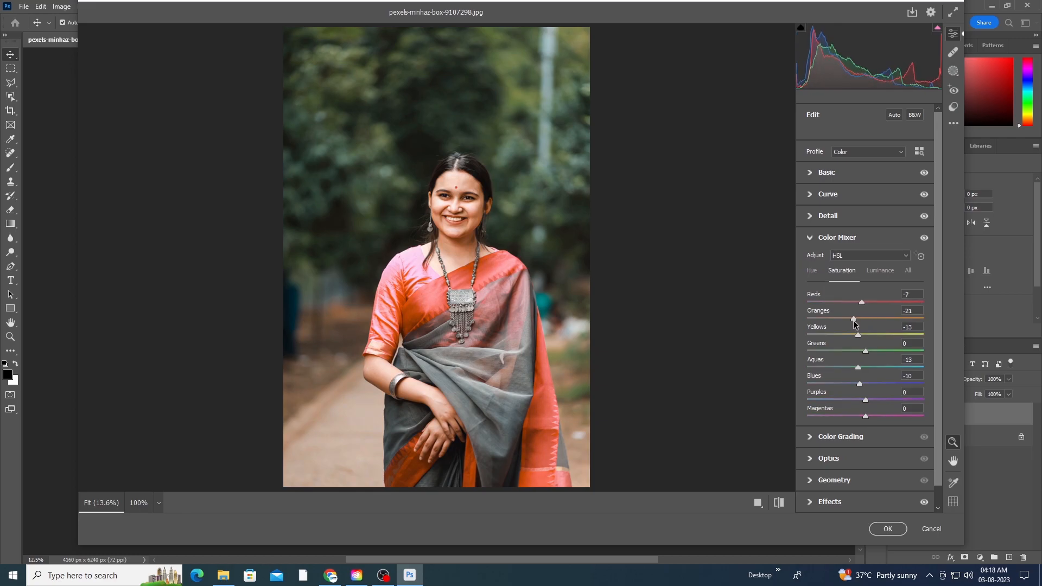
{"action": "left_click", "coordinate": [778, 503]}
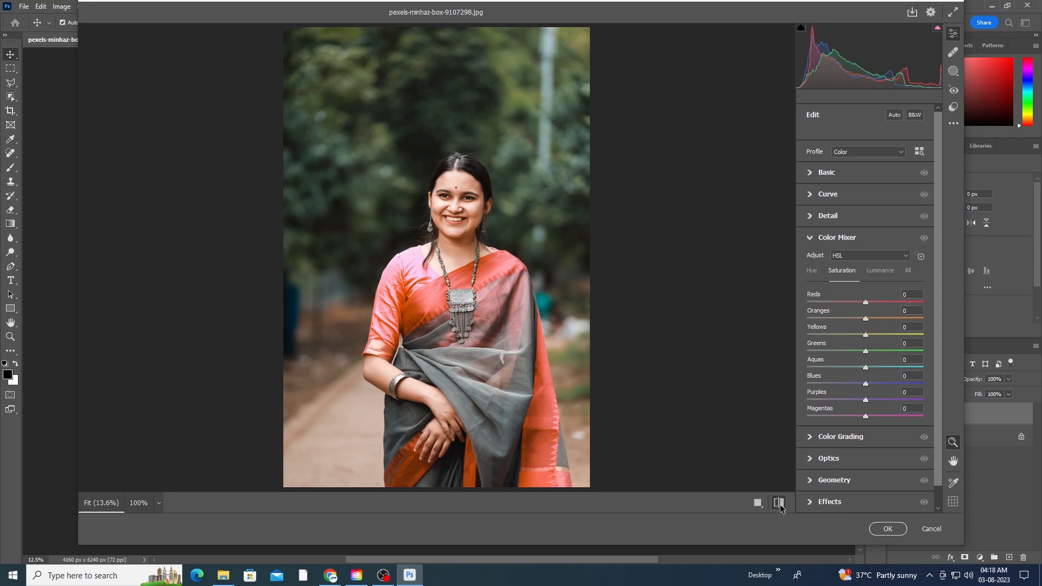
{"action": "left_click", "coordinate": [779, 504]}
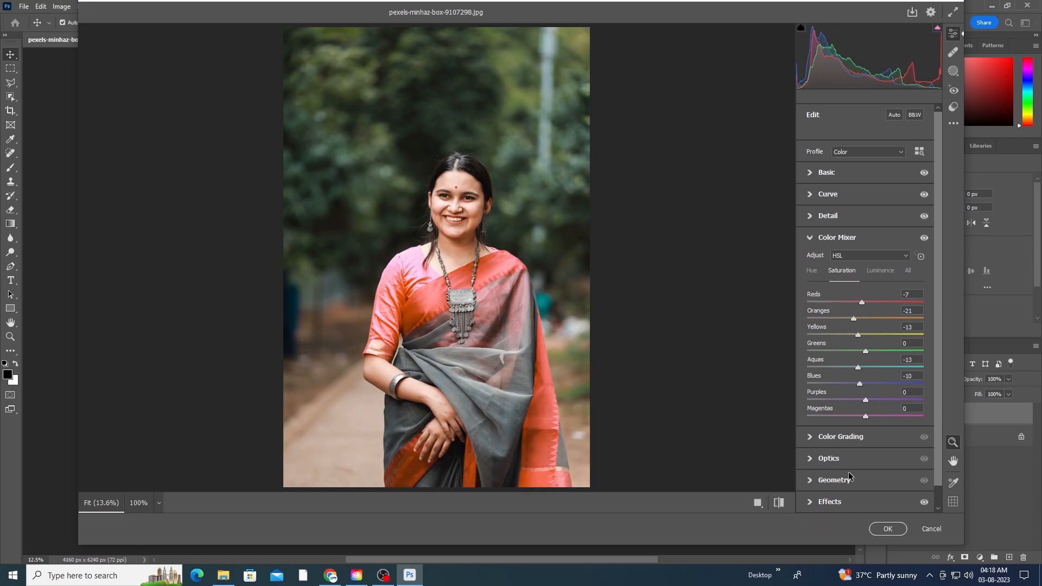
{"action": "scroll", "coordinate": [871, 447], "scroll_direction": "down", "scroll_amount": 1}
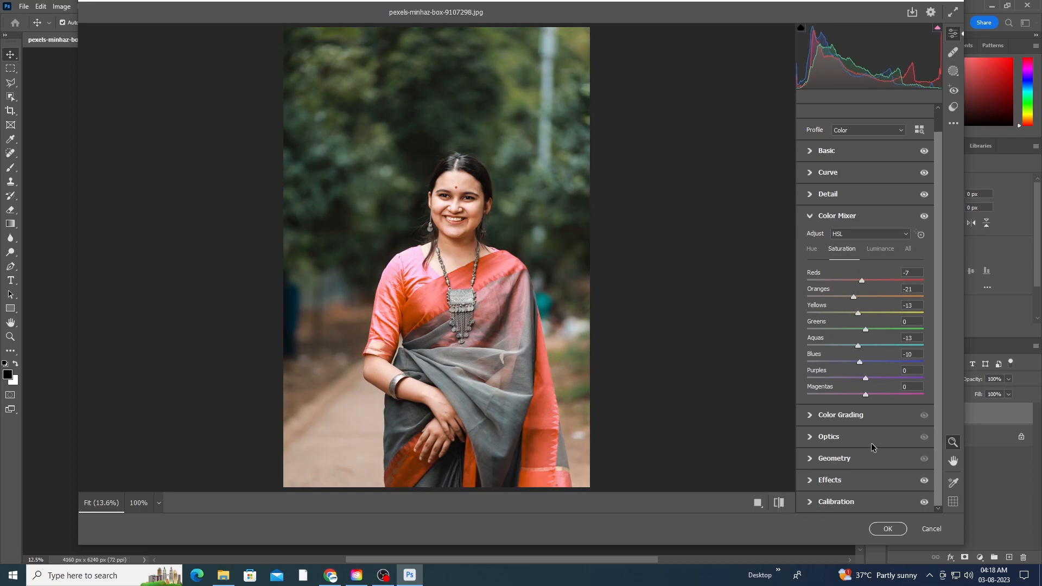
{"action": "left_click", "coordinate": [834, 481]}
{"action": "left_click", "coordinate": [829, 261]}
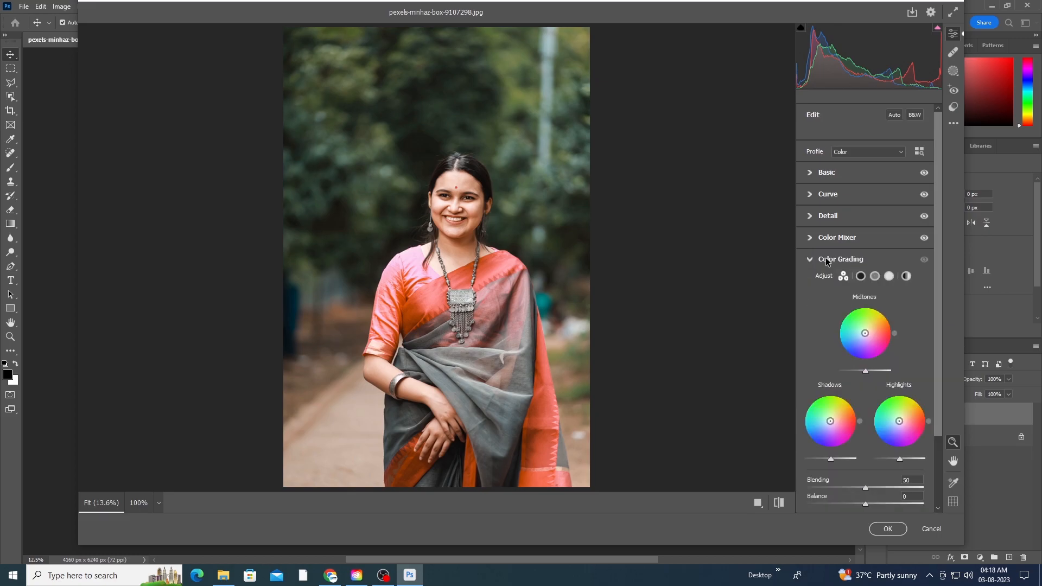
{"action": "left_click", "coordinate": [822, 243]}
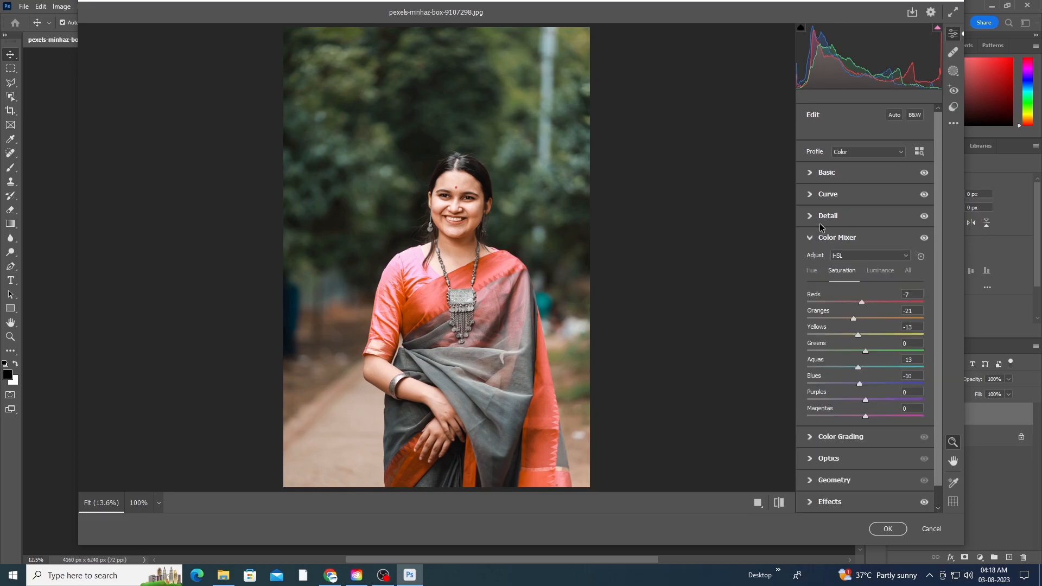
{"action": "left_click", "coordinate": [820, 217]}
Step: Move the point curve's middle point to input 130, output 115, and its lower point to input 70, output 65
{"action": "left_click", "coordinate": [820, 197]}
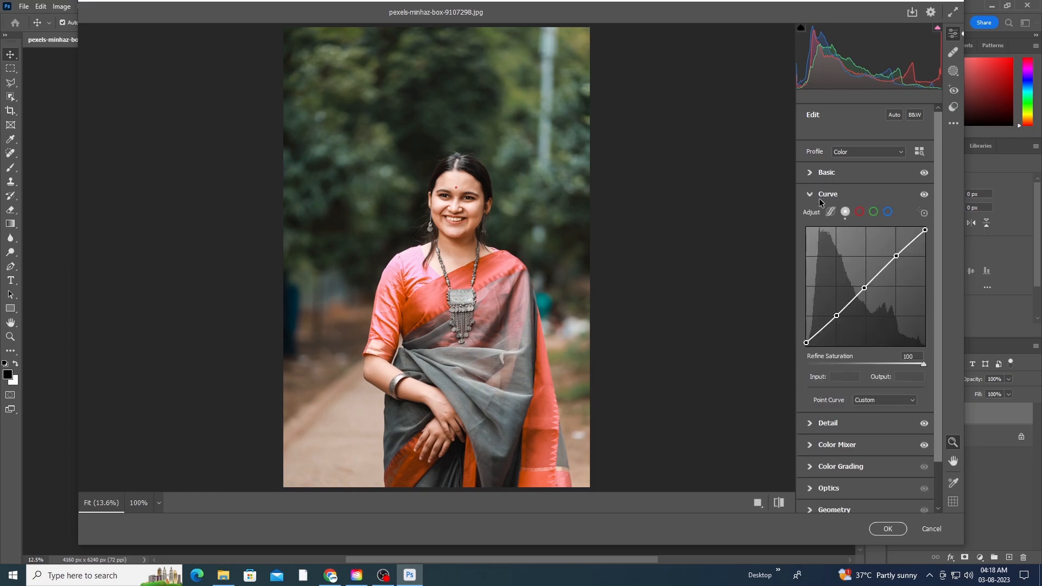
{"action": "left_click_drag", "start_coordinate": [864, 288], "coordinate": [867, 292]}
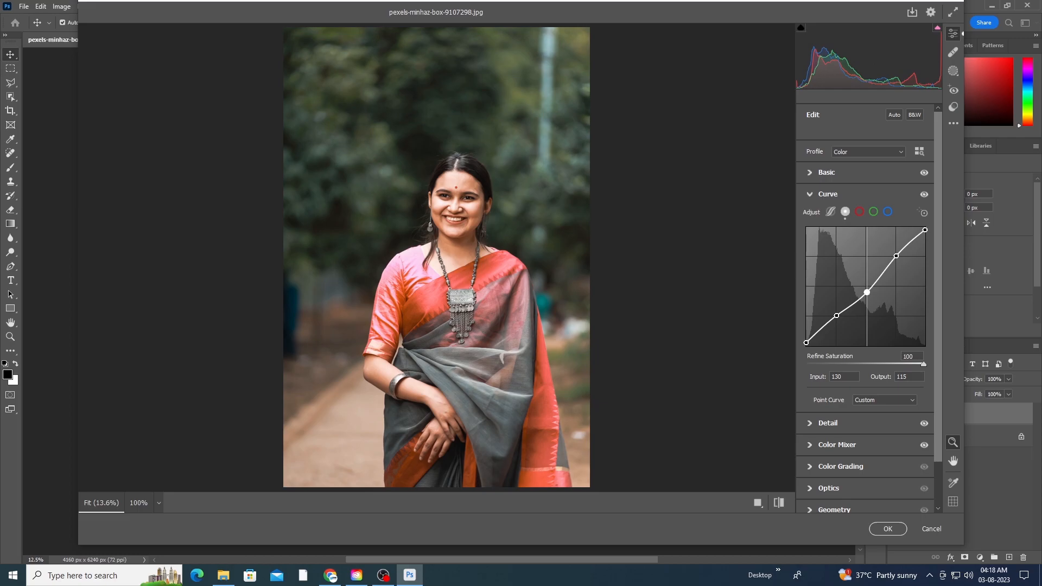
{"action": "left_click", "coordinate": [836, 315]}
{"action": "left_click_drag", "start_coordinate": [836, 315], "coordinate": [838, 315]}
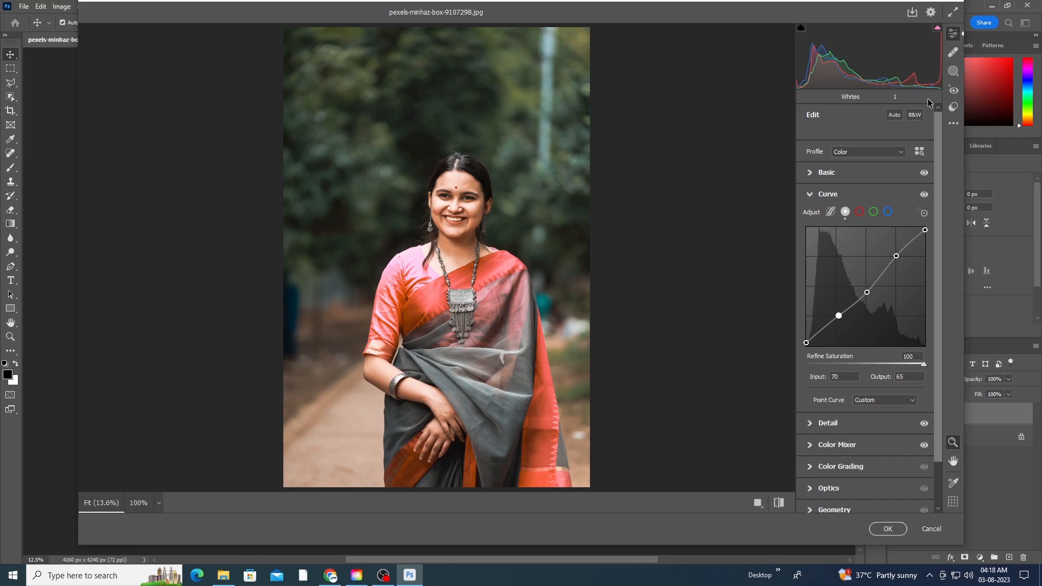
Step: Set Whites to +4 and Blacks to -20 in the Basic adjustments
{"action": "left_click", "coordinate": [851, 172]}
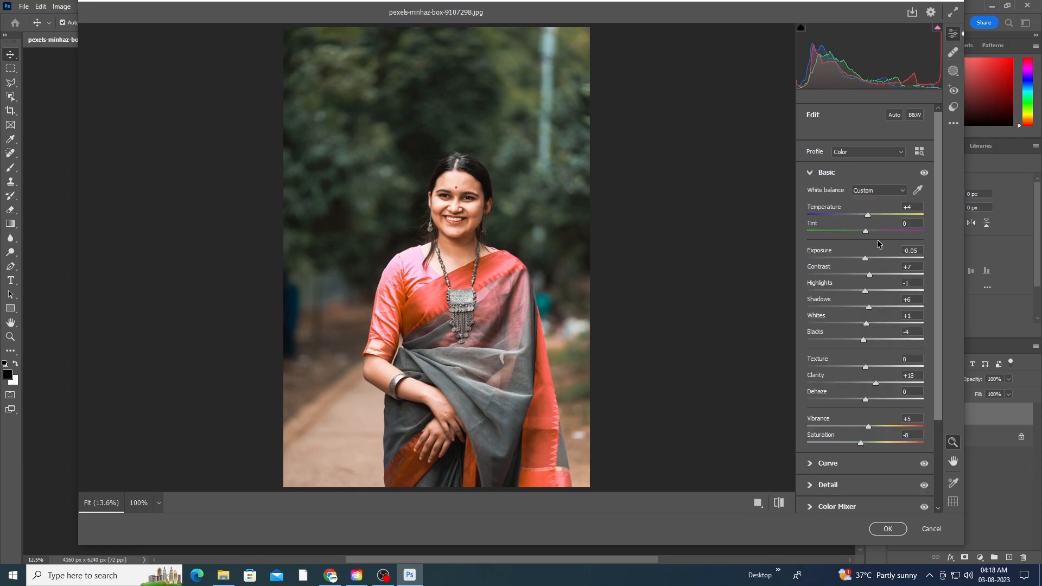
{"action": "left_click_drag", "start_coordinate": [866, 325], "coordinate": [853, 342]}
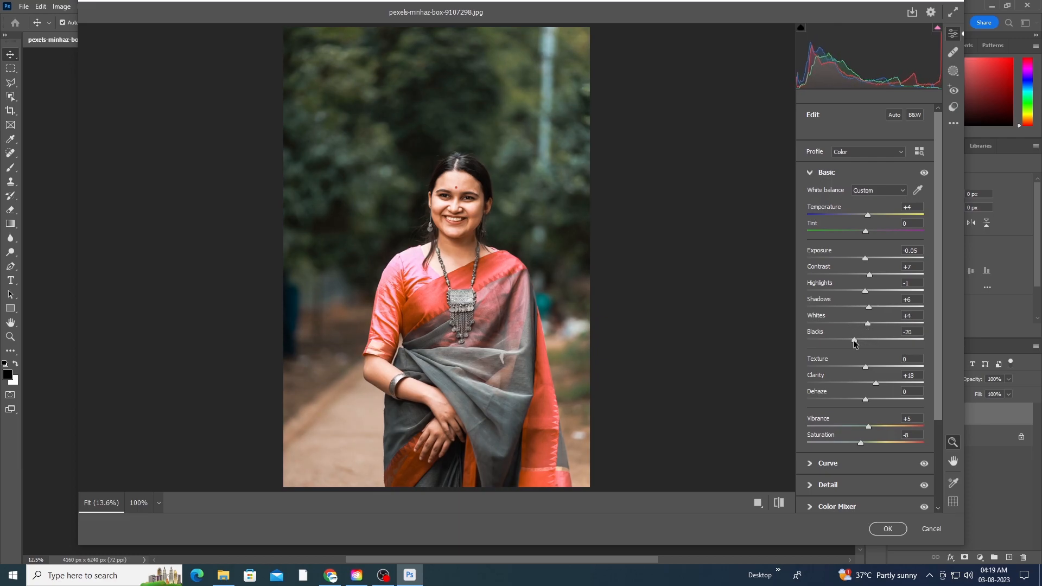
{"action": "scroll", "coordinate": [890, 411], "scroll_direction": "down", "scroll_amount": 3}
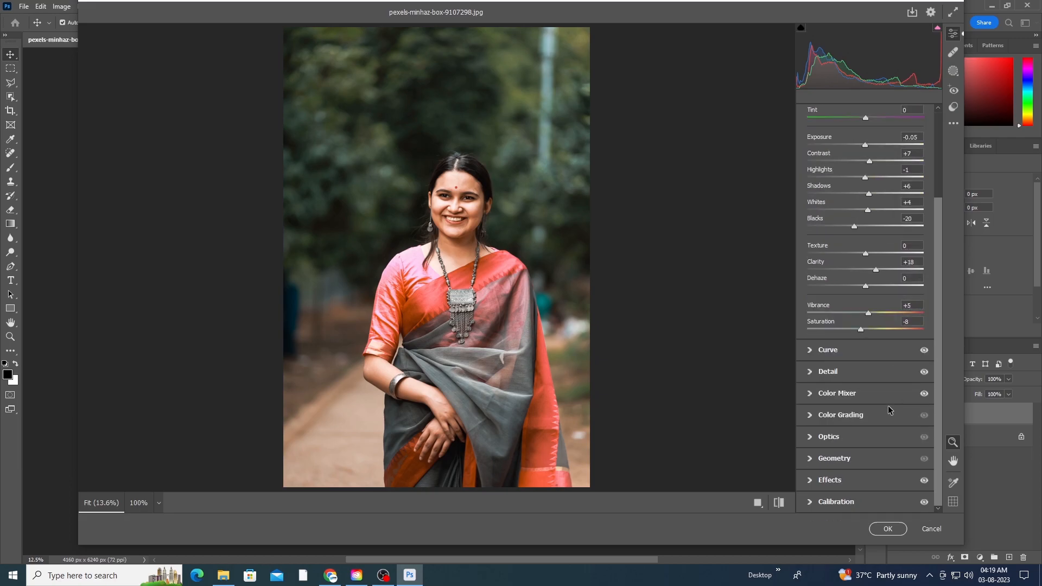
Step: Set Vignetting to -12 in the Effects adjustments
{"action": "left_click", "coordinate": [840, 414]}
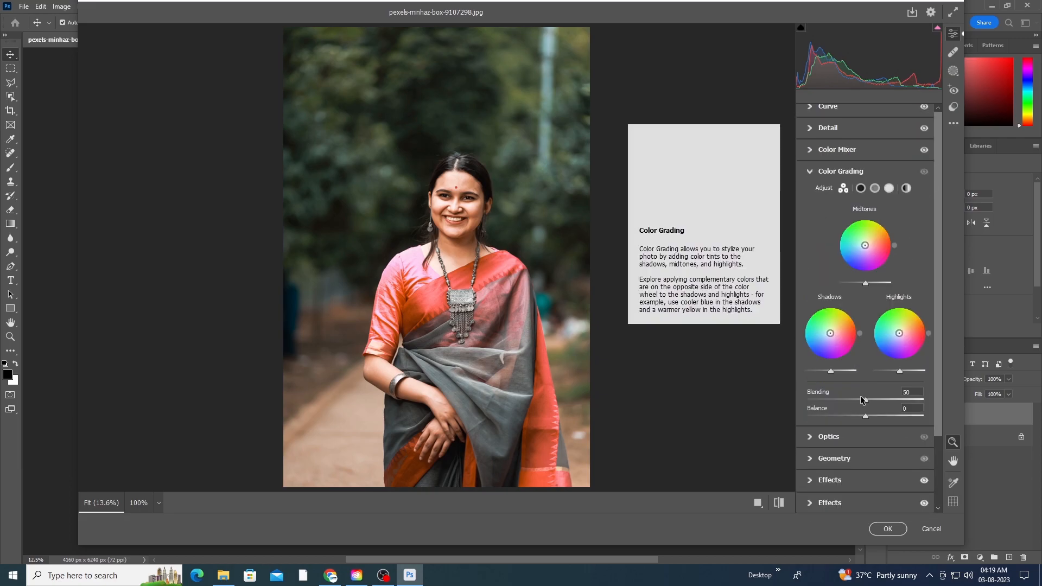
{"action": "left_click", "coordinate": [839, 479]}
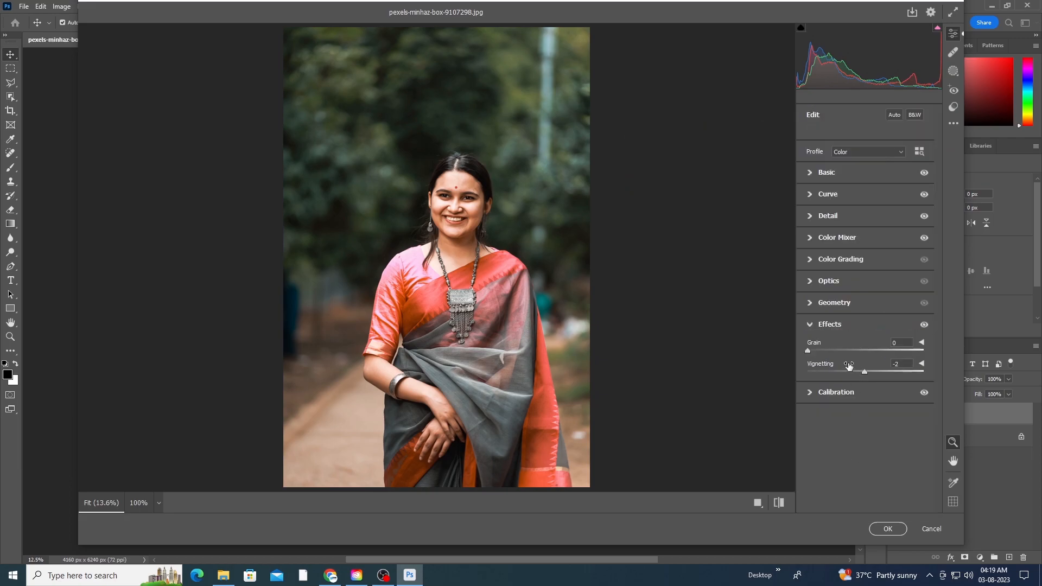
{"action": "left_click_drag", "start_coordinate": [863, 376], "coordinate": [857, 374]}
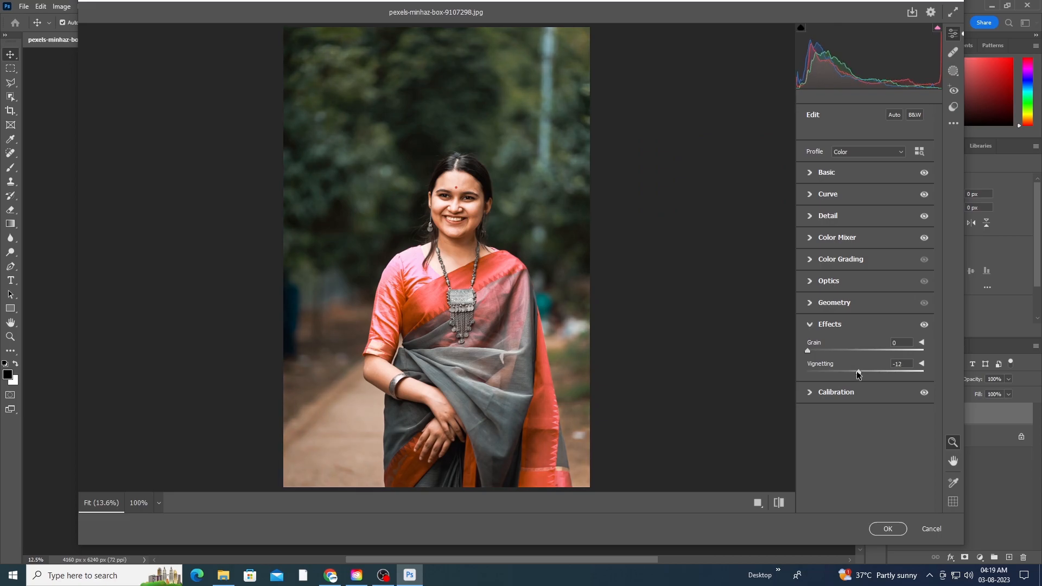
Step: Examine the woman's face and skin detail up close, and then the photo as a whole
{"action": "left_click", "coordinate": [465, 218]}
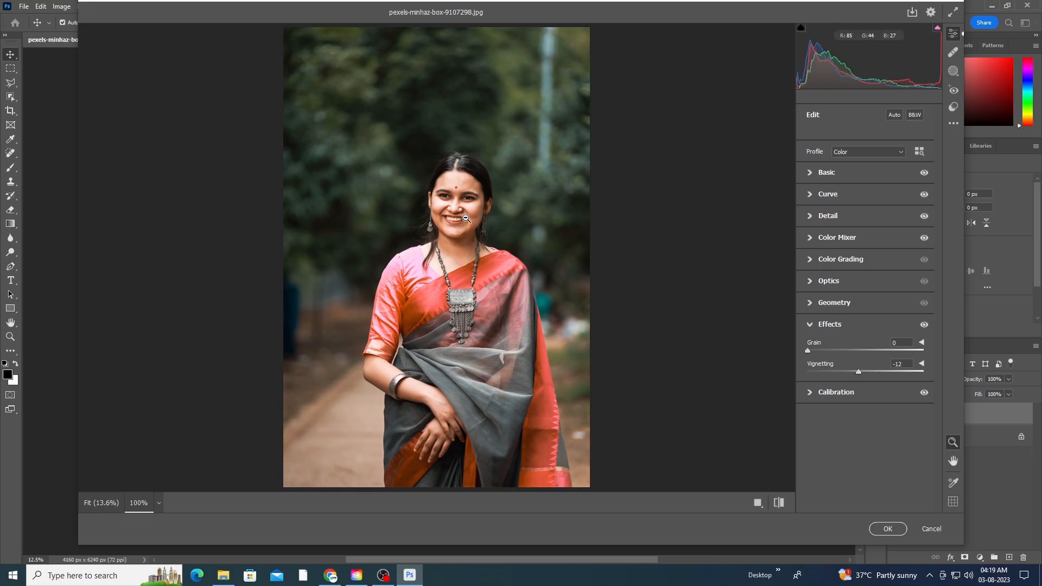
{"action": "scroll", "coordinate": [508, 240], "scroll_direction": "down", "scroll_amount": 3}
{"action": "key", "text": "ctrl+minus"}
{"action": "key", "text": "ctrl+minus"}
{"action": "key", "text": "ctrl+minus"}
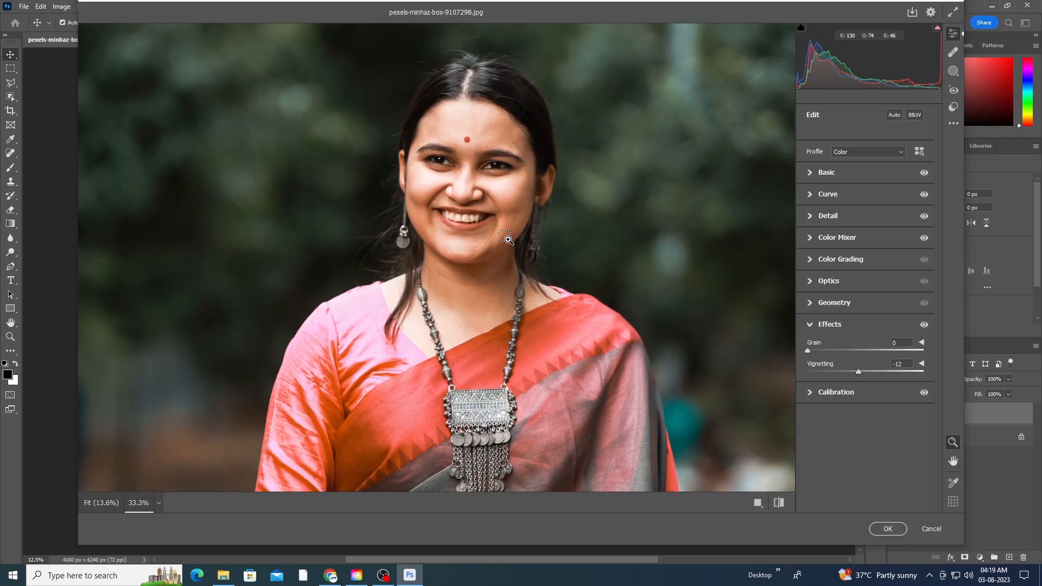
{"action": "key", "text": "ctrl+minus"}
{"action": "key", "text": "ctrl+minus"}
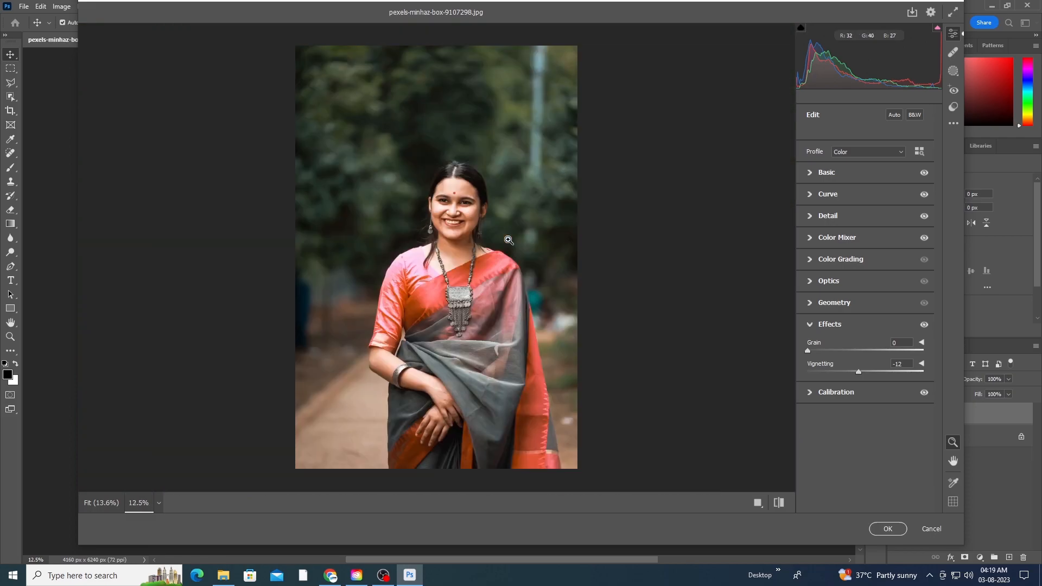
Step: Set Clarity to +16 in the Basic adjustments and compare the photo with the default settings
{"action": "left_click", "coordinate": [833, 172]}
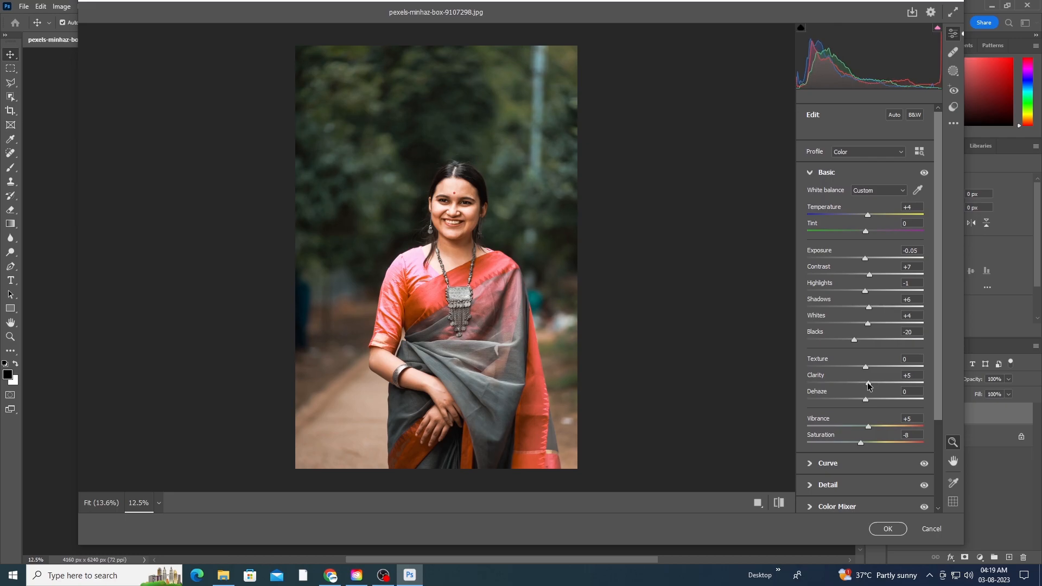
{"action": "left_click_drag", "start_coordinate": [870, 385], "coordinate": [874, 385]}
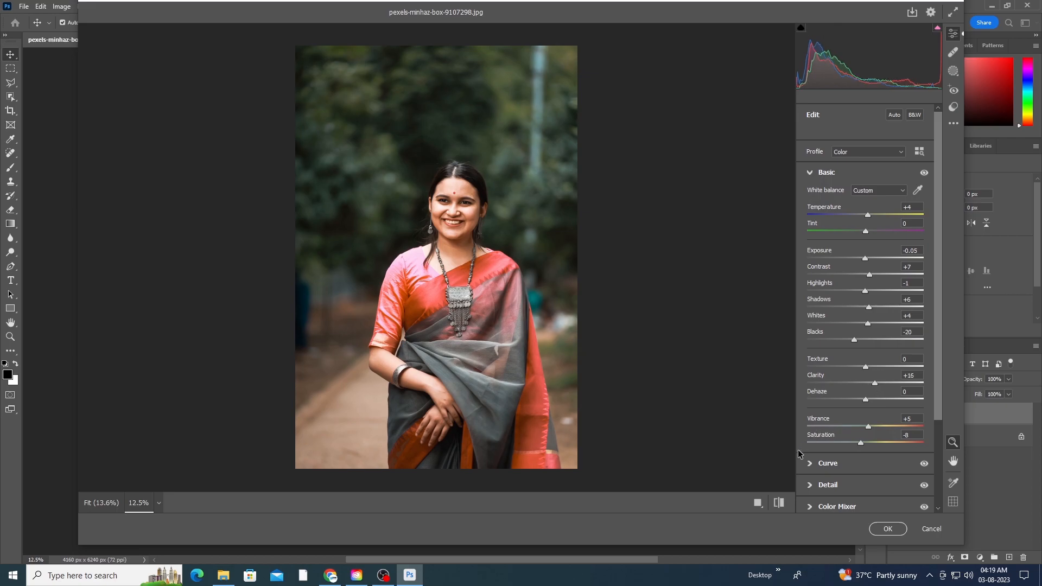
{"action": "left_click", "coordinate": [779, 503]}
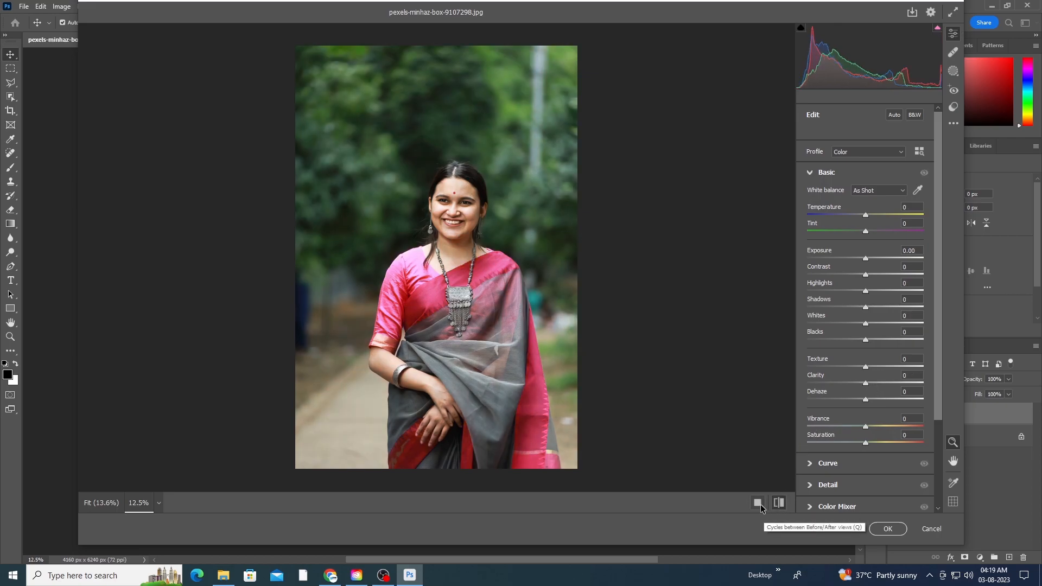
{"action": "left_click", "coordinate": [779, 503]}
{"action": "left_click", "coordinate": [780, 503]}
{"action": "left_click", "coordinate": [779, 504]}
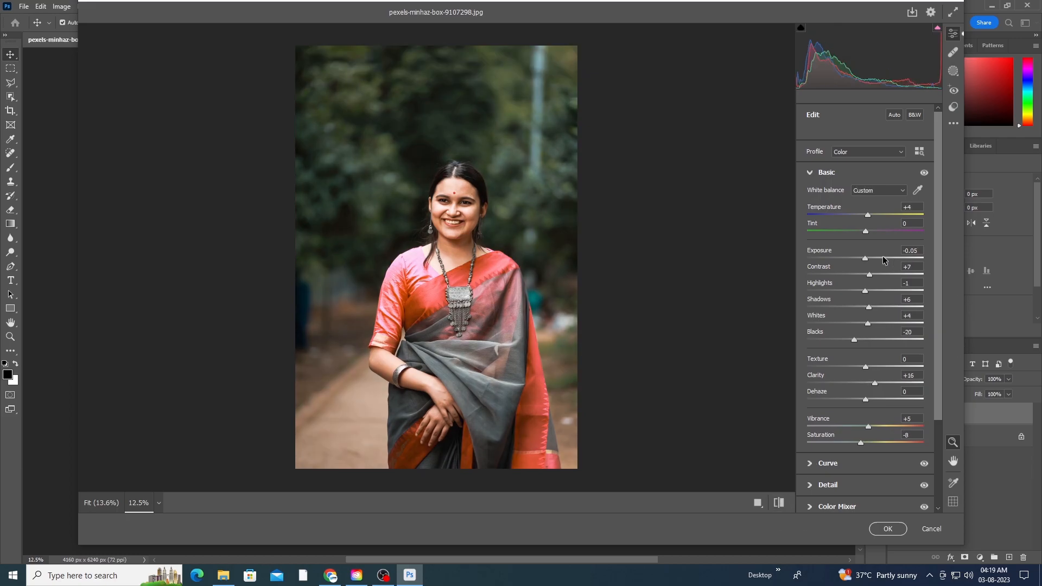
Step: Set Contrast to +5, Highlights to +2, Shadows to +7 and Whites to -37, and apply the Camera Raw edits
{"action": "left_click_drag", "start_coordinate": [867, 275], "coordinate": [866, 275]}
{"action": "mouse_move", "coordinate": [862, 292]}
{"action": "left_mouse_down"}
{"action": "mouse_move", "coordinate": [842, 293]}
{"action": "mouse_move", "coordinate": [870, 309]}
{"action": "left_mouse_up"}
{"action": "left_click_drag", "start_coordinate": [866, 325], "coordinate": [845, 326]}
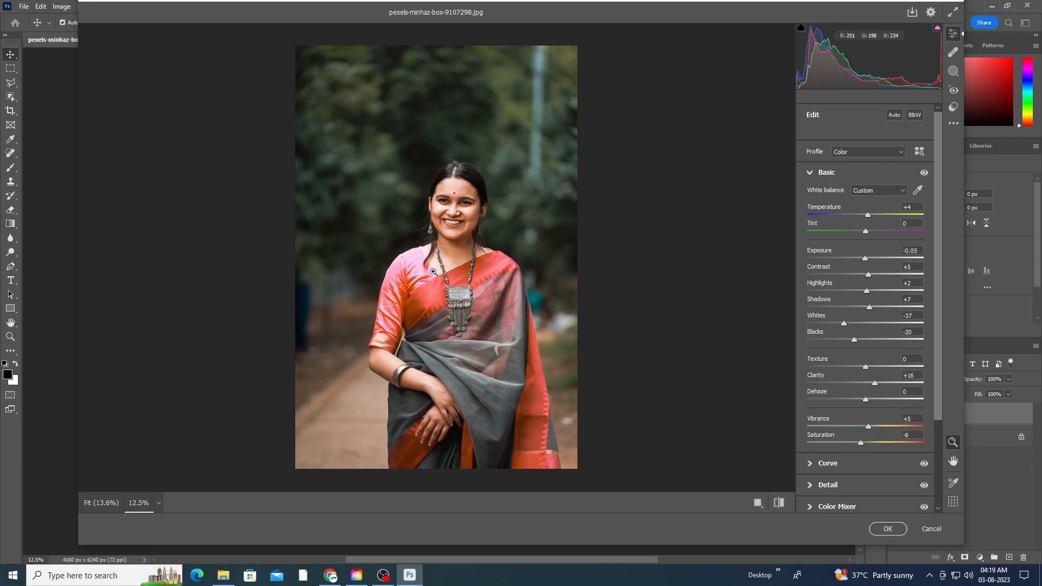
{"action": "left_click", "coordinate": [889, 529]}
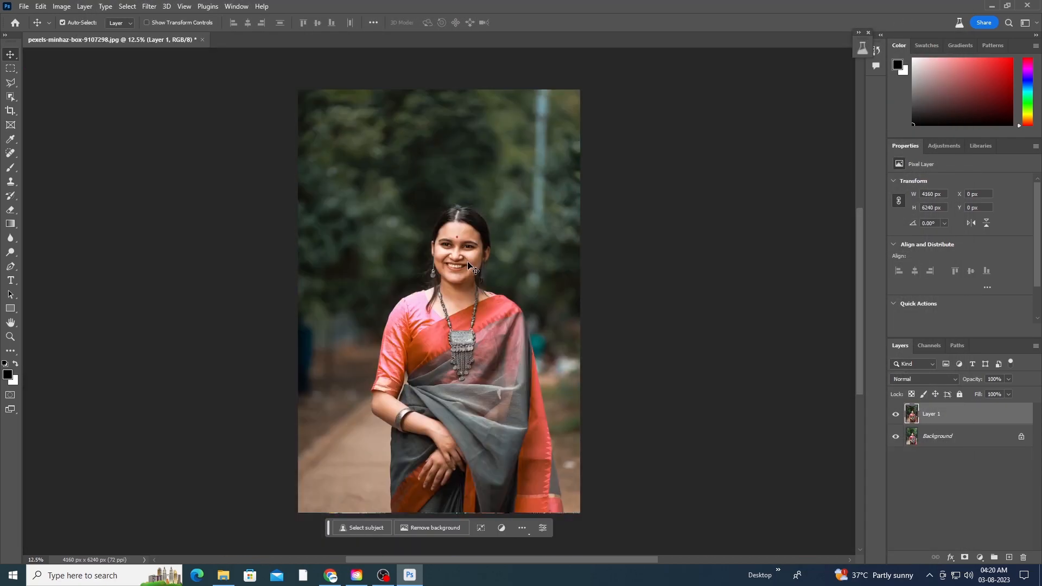
Step: Open the sunflower portrait ending in 2081884 from the downlod folder and start the Camera Raw Filter on it
{"action": "left_click", "coordinate": [24, 6]}
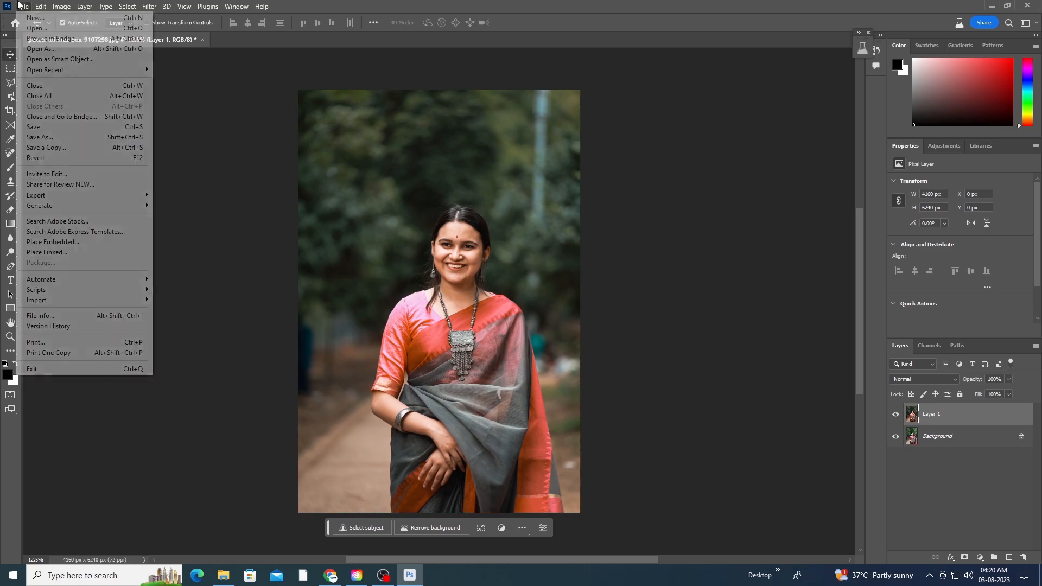
{"action": "left_click", "coordinate": [32, 28]}
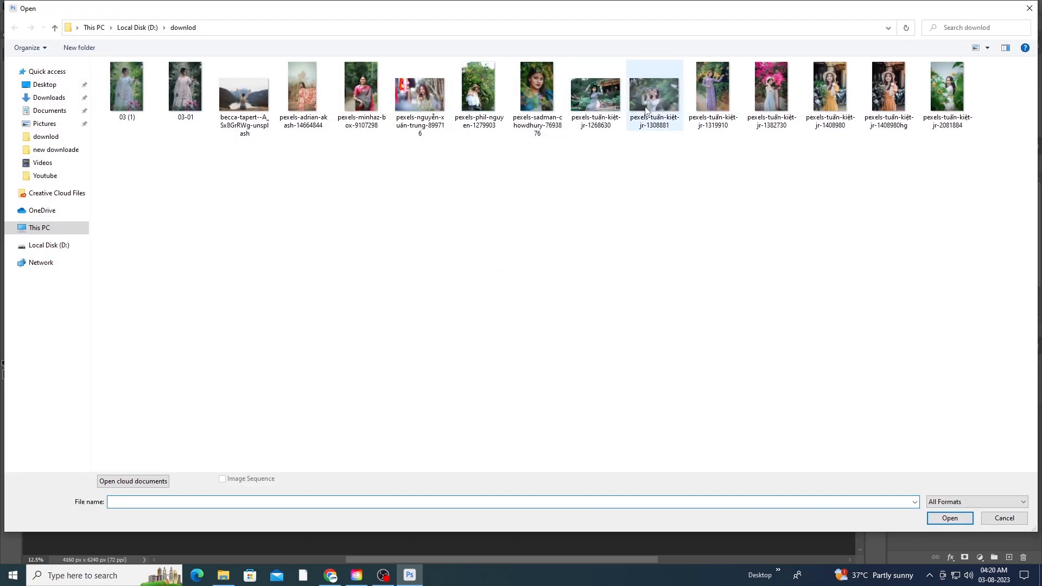
{"action": "double_click", "coordinate": [947, 100]}
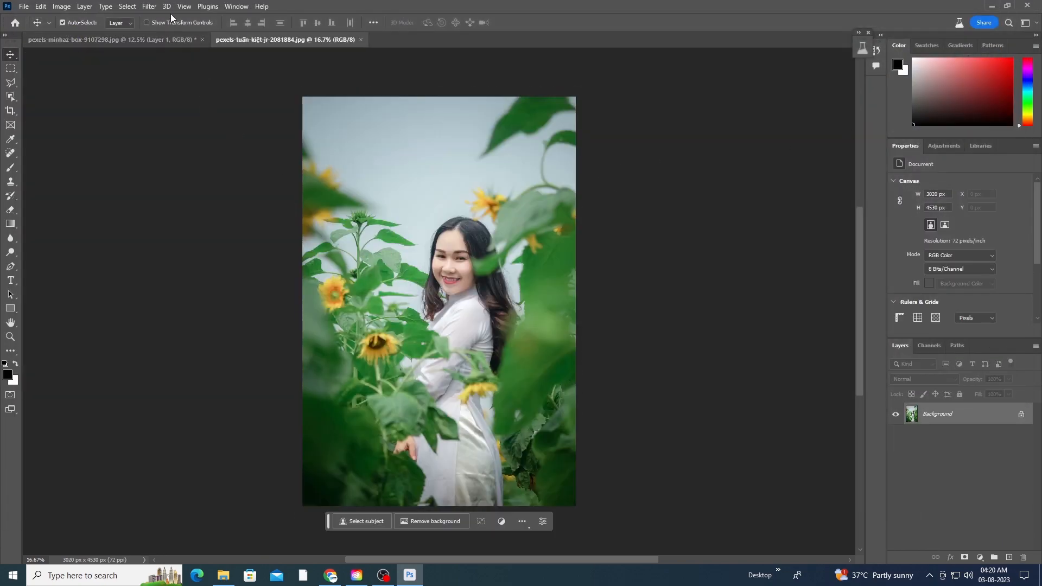
{"action": "left_click", "coordinate": [149, 6]}
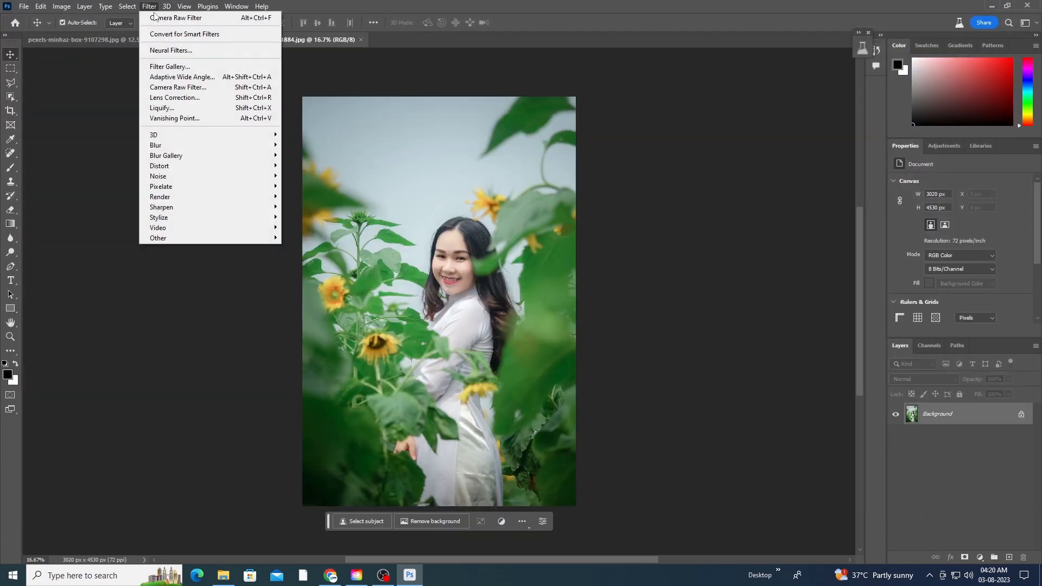
{"action": "left_click", "coordinate": [173, 88]}
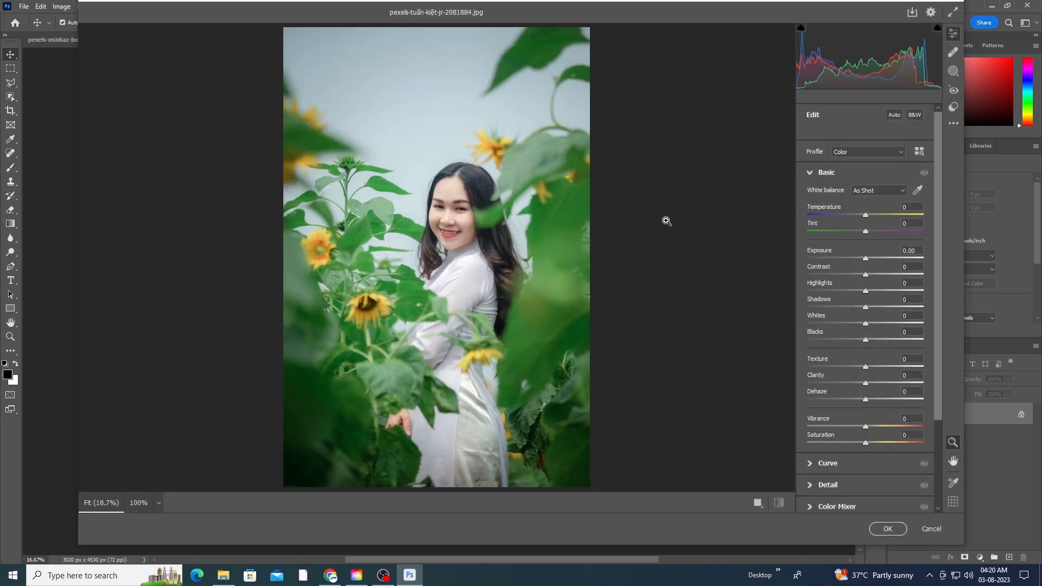
Step: Apply the user preset ZD-Red-Gold-06 (3) with its amount set to 56
{"action": "left_click", "coordinate": [953, 108]}
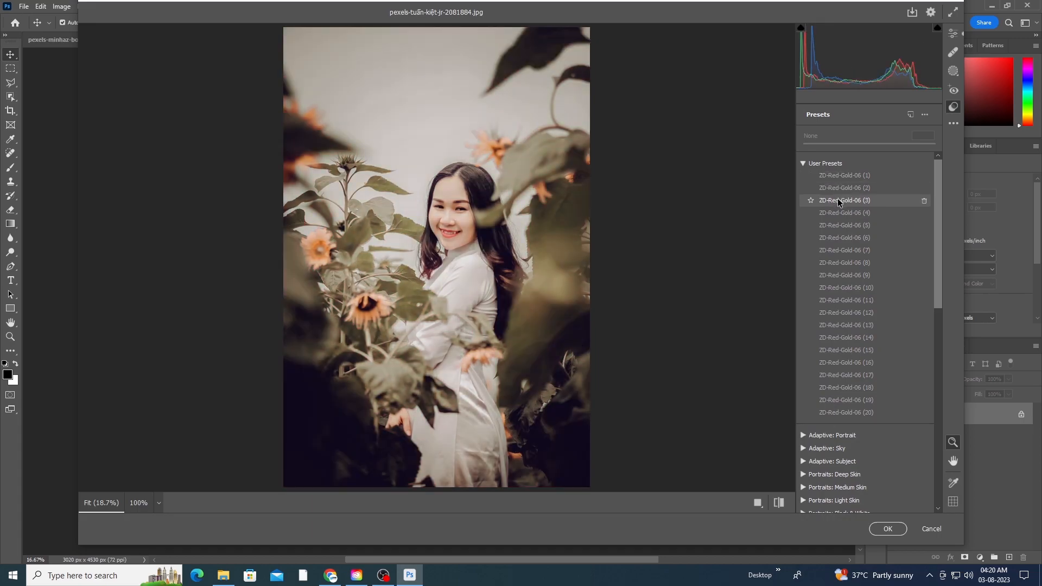
{"action": "left_click", "coordinate": [838, 199]}
{"action": "left_click_drag", "start_coordinate": [865, 145], "coordinate": [839, 148]}
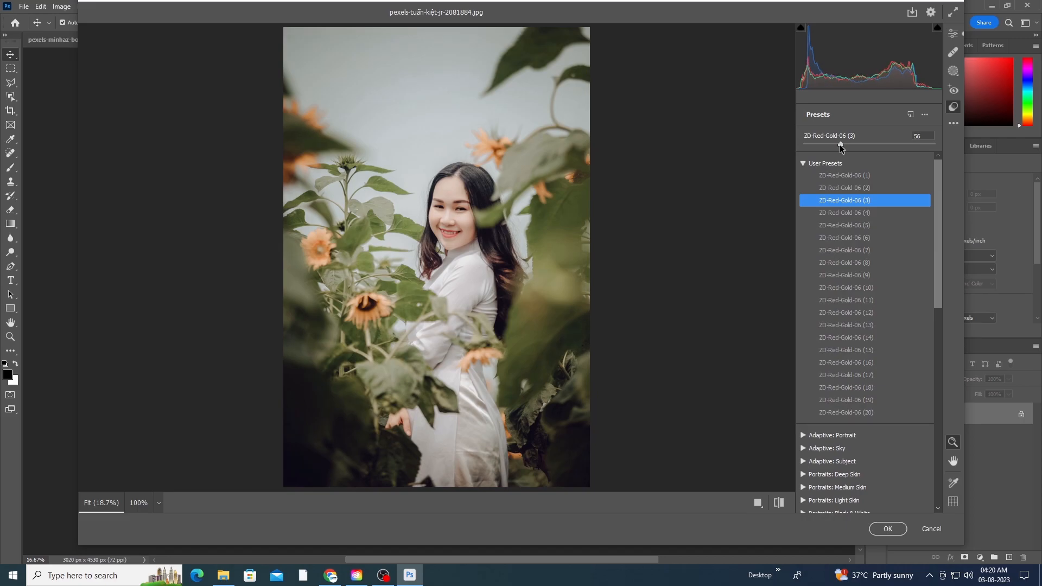
Step: Set Exposure to -0.40, Contrast to +2, Shadows to +3, Whites to -29 and Vibrance to +7 in the Basic adjustments
{"action": "left_click", "coordinate": [953, 34]}
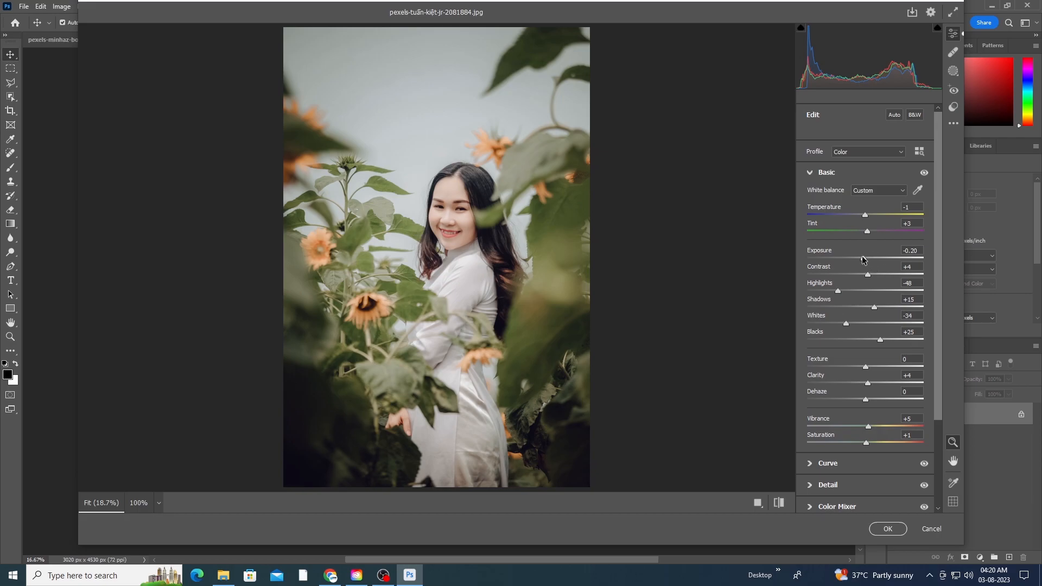
{"action": "left_click_drag", "start_coordinate": [863, 260], "coordinate": [860, 260]}
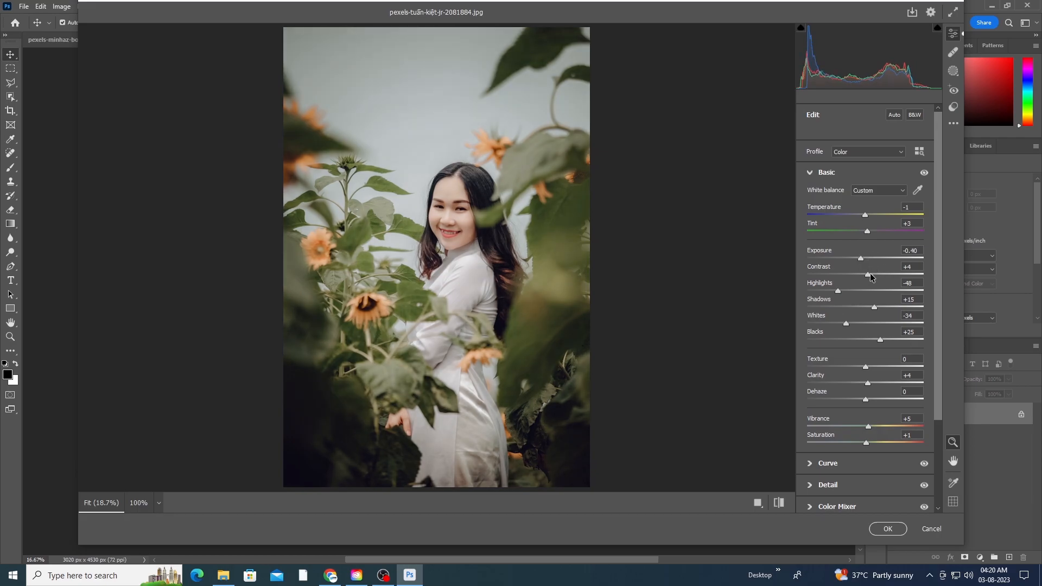
{"action": "left_click_drag", "start_coordinate": [874, 308], "coordinate": [867, 309]}
Step: Review the Detail and Optics settings and examine the woman's face at 100% zoom
{"action": "scroll", "coordinate": [870, 429], "scroll_direction": "down", "scroll_amount": 3}
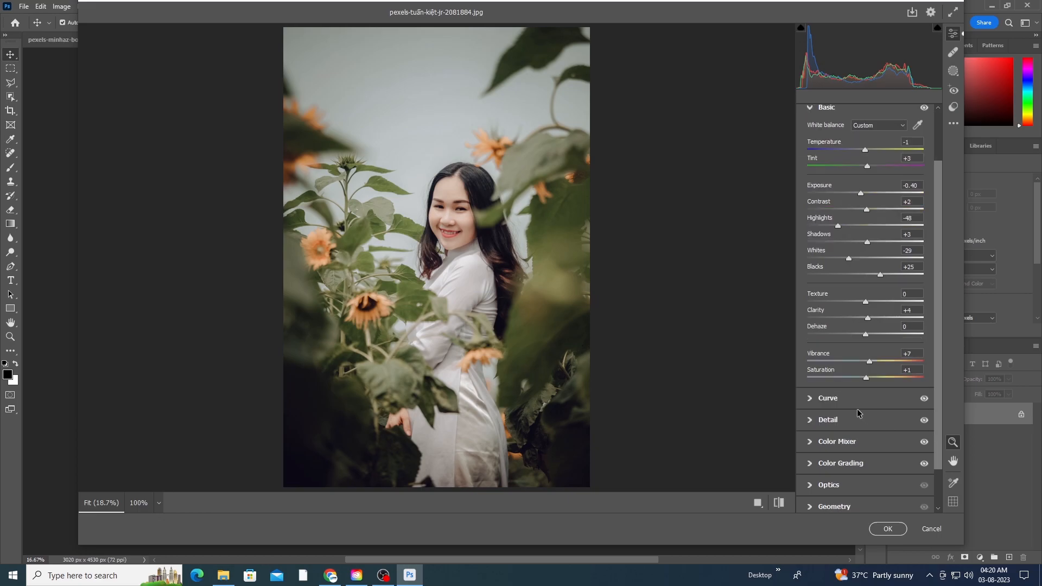
{"action": "left_click", "coordinate": [827, 420]}
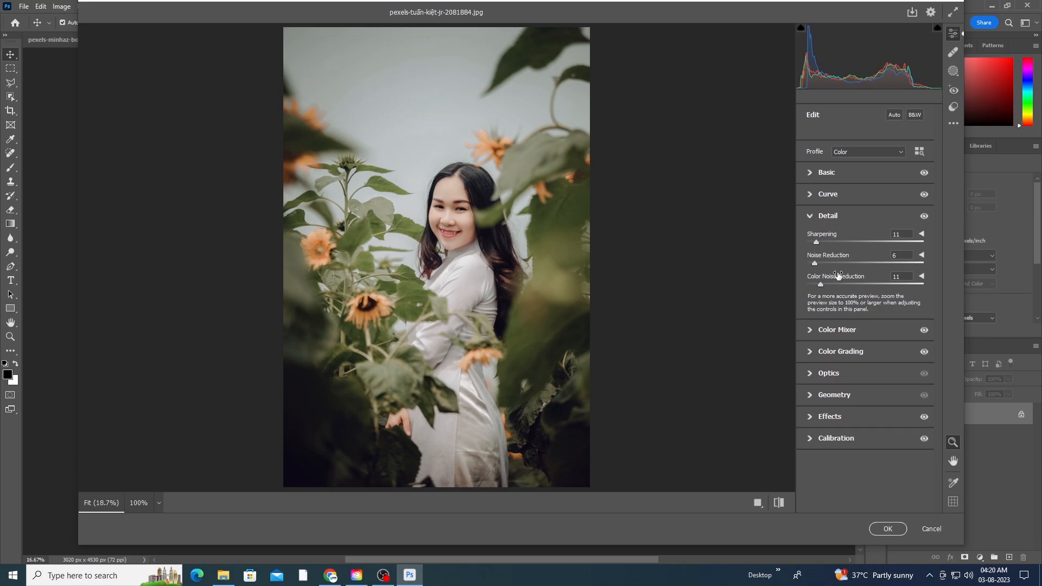
{"action": "left_click", "coordinate": [815, 373]}
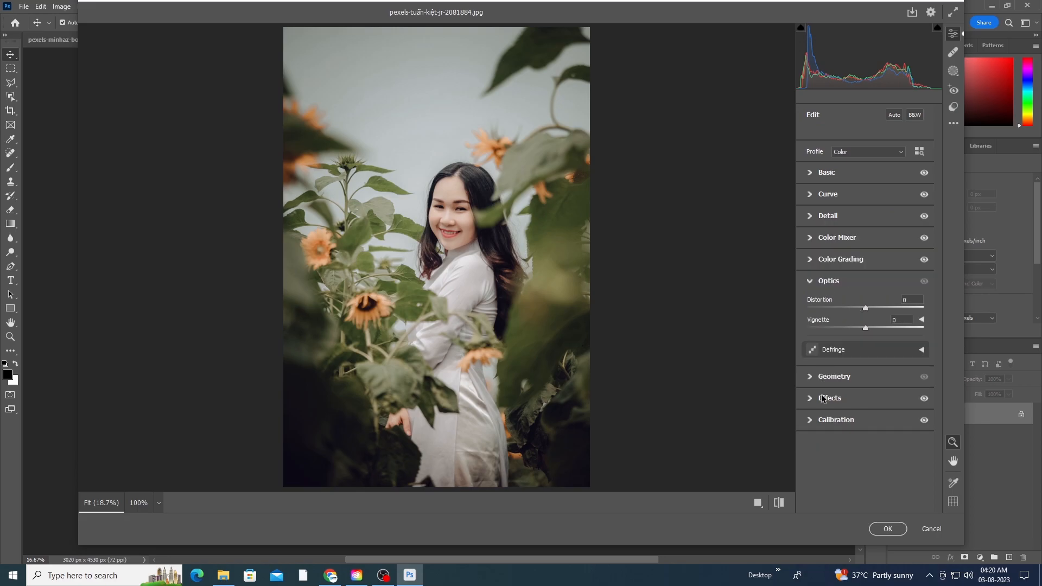
{"action": "left_click", "coordinate": [467, 204]}
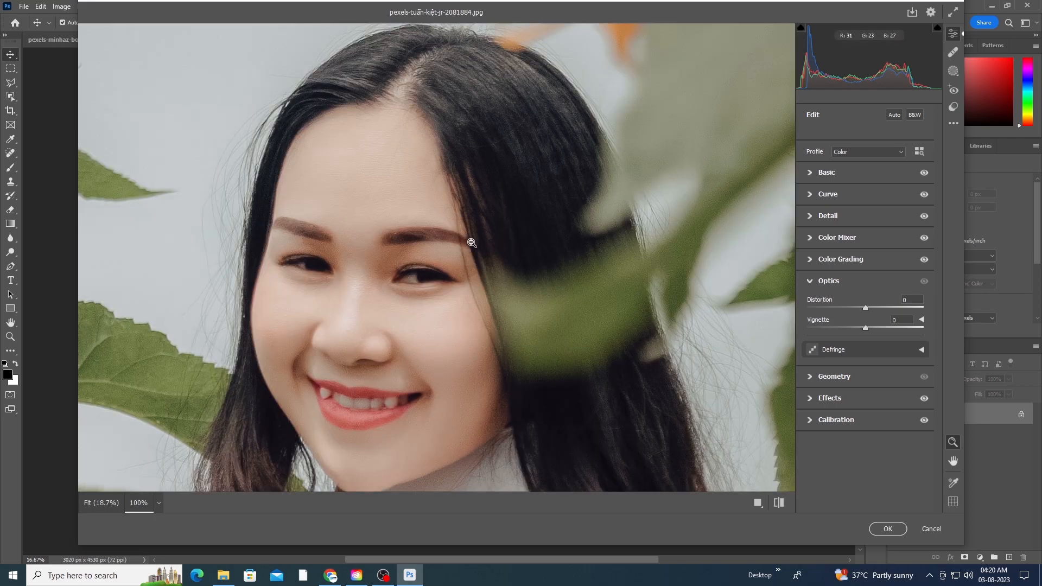
{"action": "left_click", "coordinate": [466, 243]}
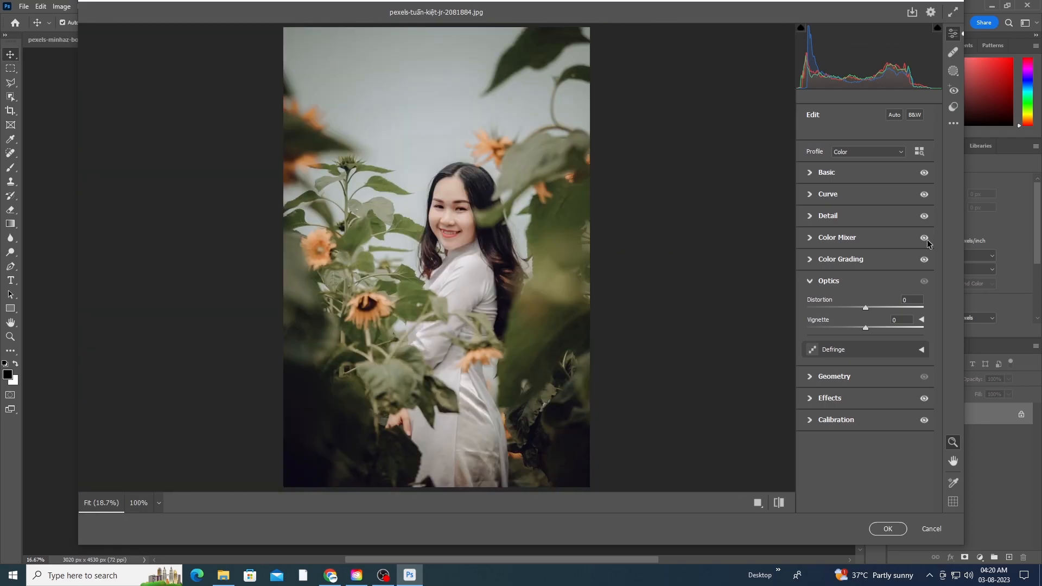
Step: Set Clarity to +7 in the Basic adjustments and Color Noise Reduction to 17 in the Detail adjustments
{"action": "left_click", "coordinate": [820, 174]}
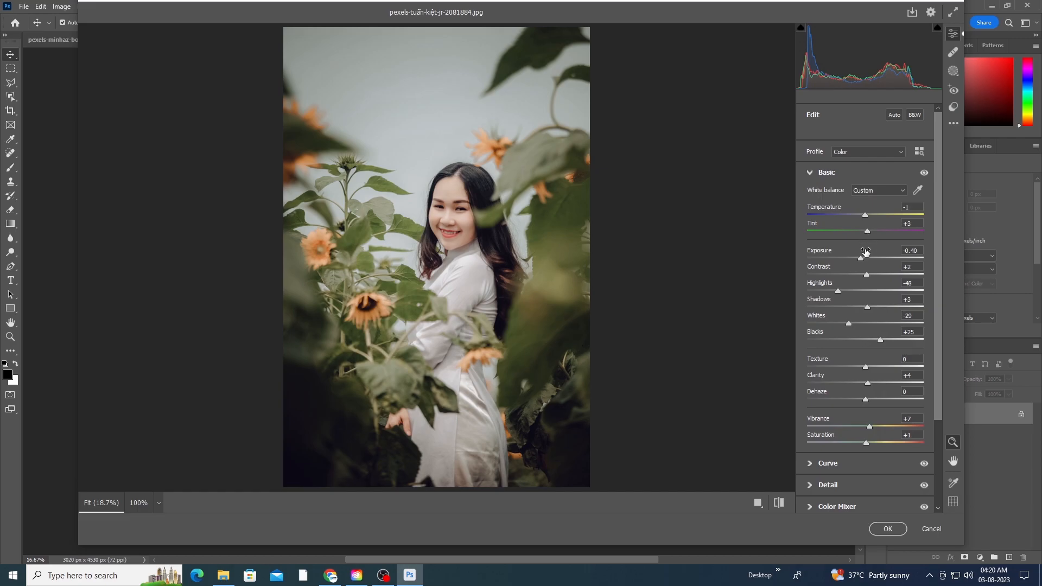
{"action": "left_click", "coordinate": [912, 207]}
{"action": "left_click_drag", "start_coordinate": [868, 382], "coordinate": [870, 383]}
{"action": "scroll", "coordinate": [846, 382], "scroll_direction": "down", "scroll_amount": 3}
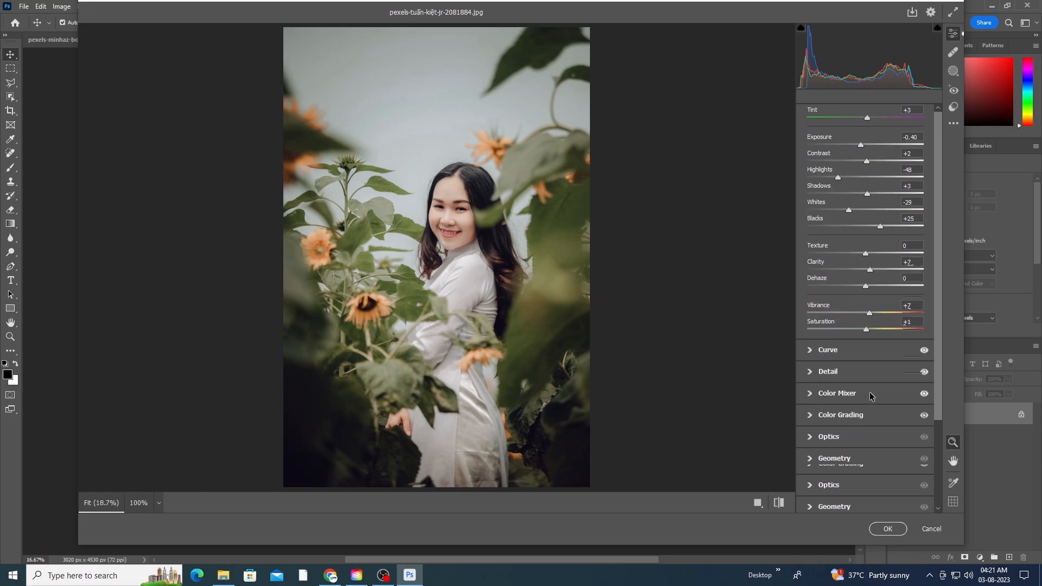
{"action": "left_click", "coordinate": [827, 372]}
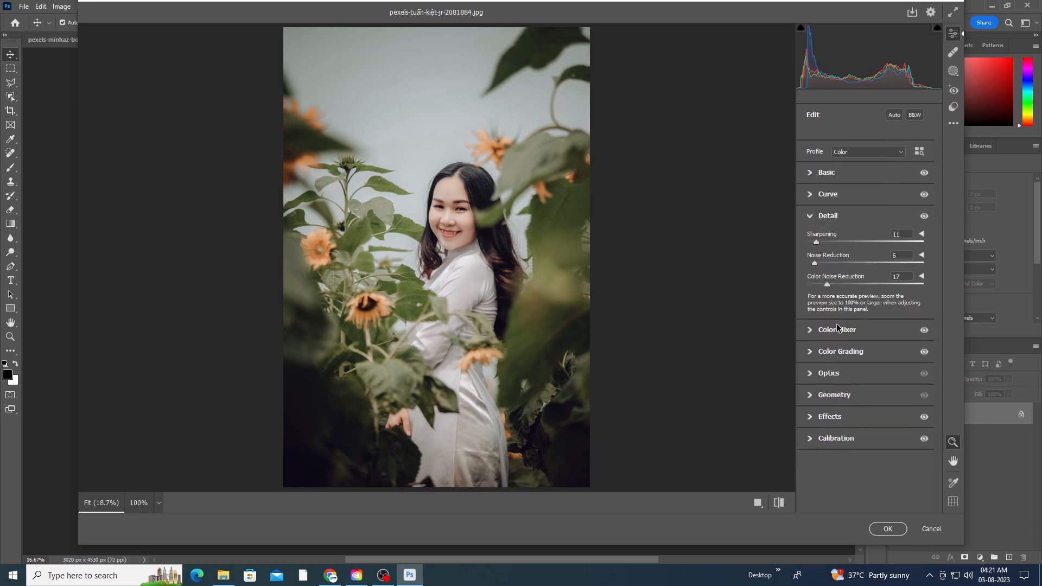
Step: Set the Oranges luminance to +7 in the Color Mixer's HSL mode and apply the Camera Raw edits
{"action": "left_click", "coordinate": [837, 327]}
{"action": "left_click", "coordinate": [876, 272]}
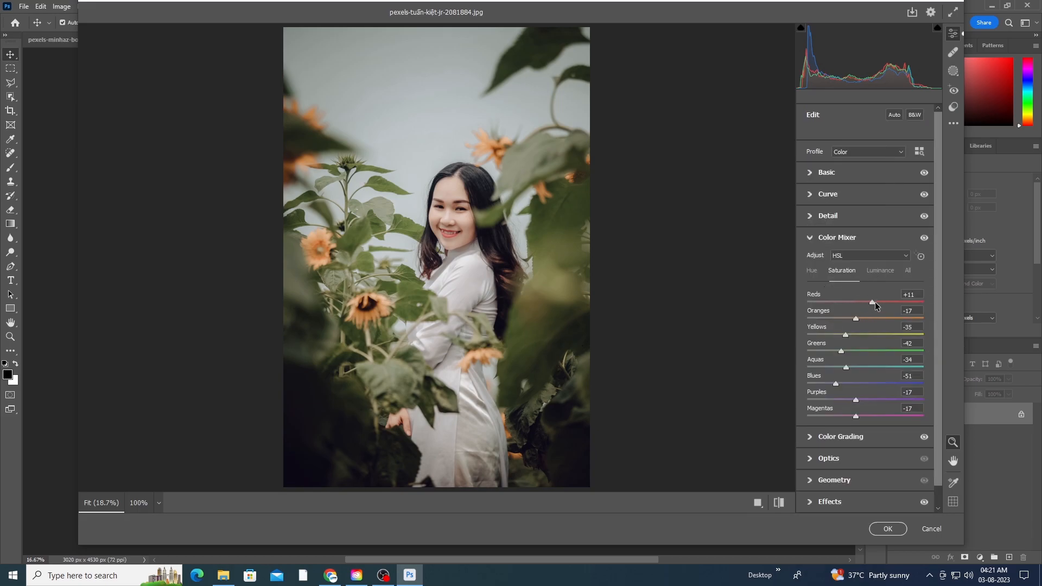
{"action": "left_click_drag", "start_coordinate": [866, 321], "coordinate": [870, 322]}
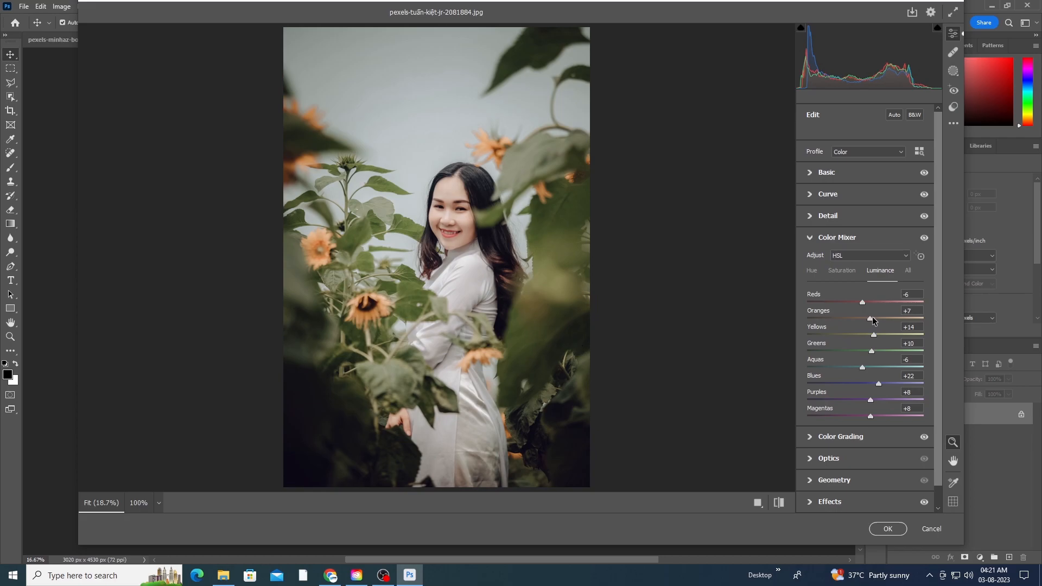
{"action": "left_click", "coordinate": [888, 530]}
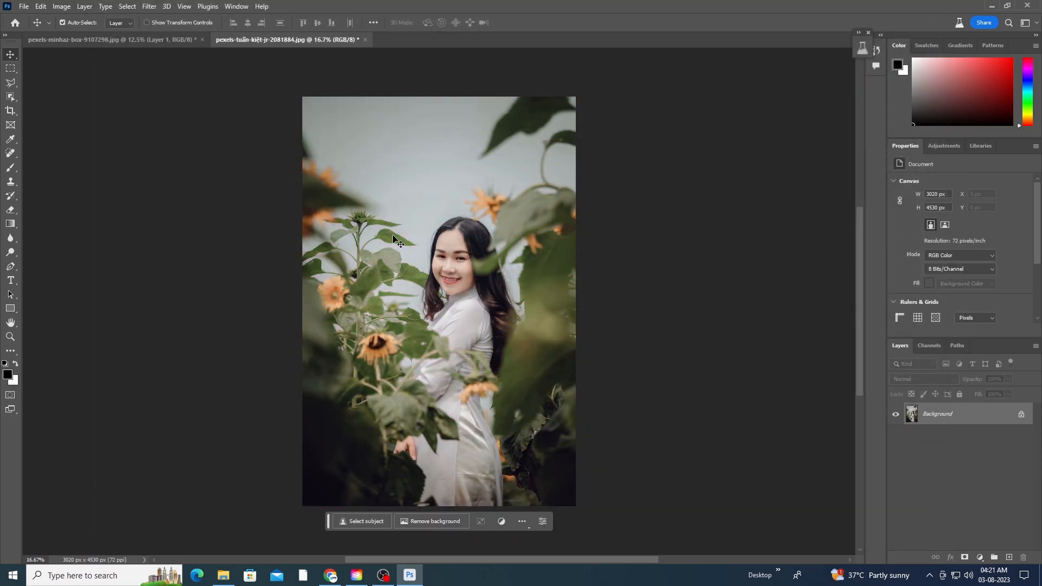
Step: Open the pink-blossom portrait ending in 1308881 from the downlod folder and start the Camera Raw Filter on it
{"action": "left_click", "coordinate": [24, 6]}
{"action": "left_click", "coordinate": [32, 29]}
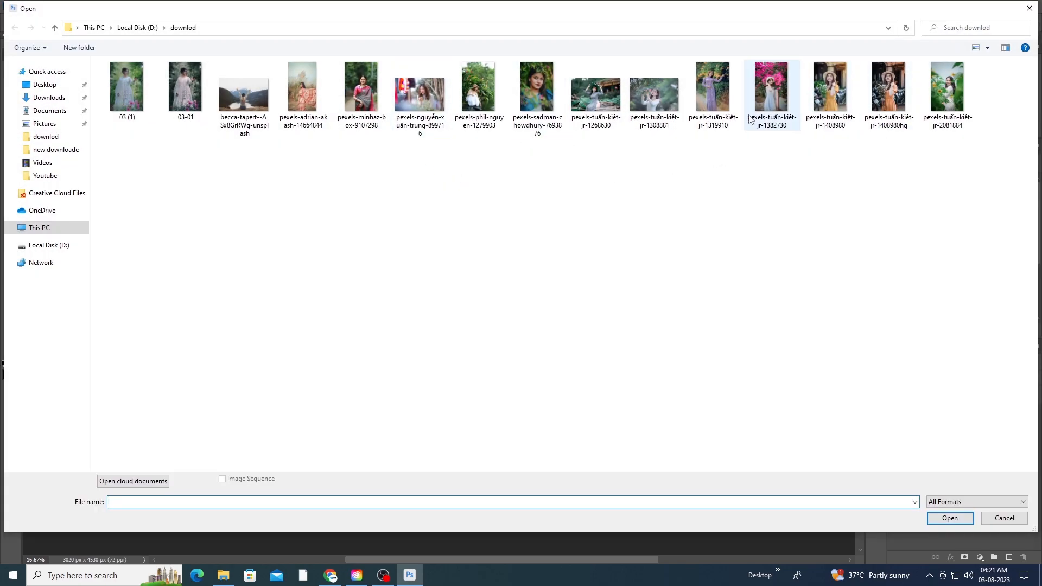
{"action": "double_click", "coordinate": [654, 113]}
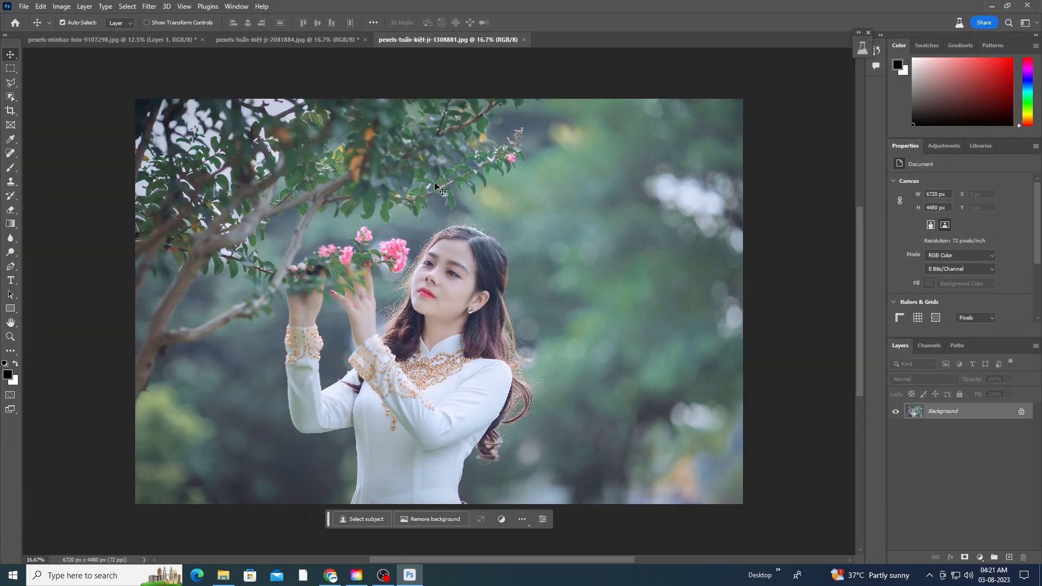
{"action": "left_click", "coordinate": [149, 6]}
{"action": "left_click", "coordinate": [162, 87]}
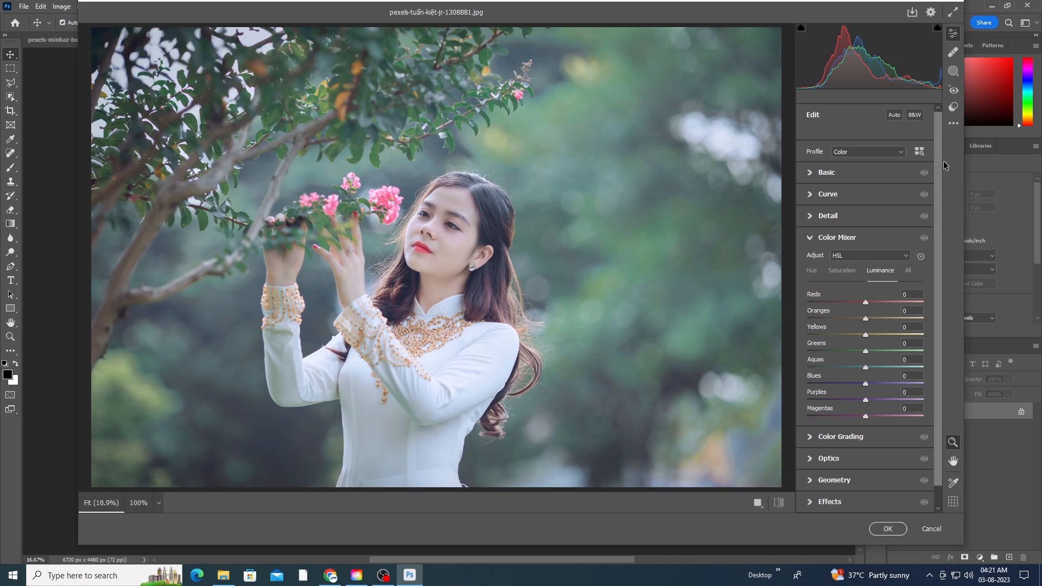
Step: Try the ZD-Red-Gold-06 user presets (1) to (12) one after another on the blossom portrait
{"action": "left_click", "coordinate": [953, 107]}
{"action": "left_click", "coordinate": [853, 177]}
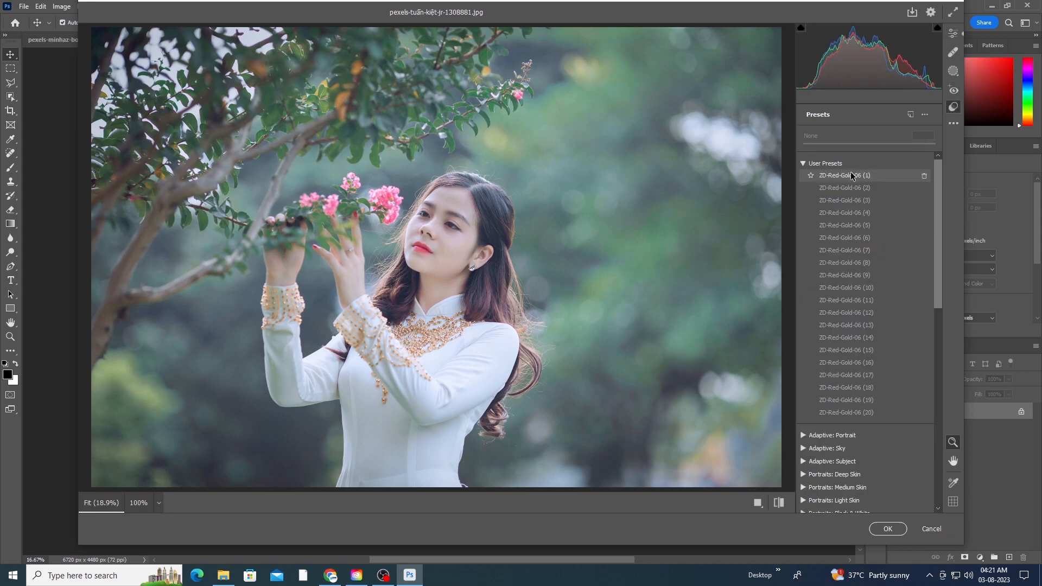
{"action": "left_click", "coordinate": [849, 188]}
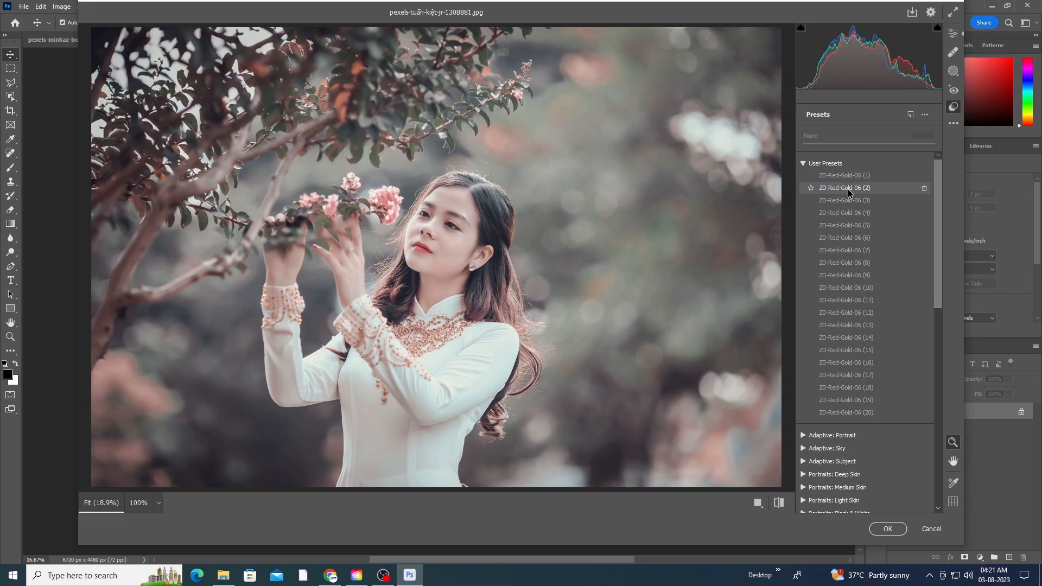
{"action": "left_click", "coordinate": [849, 191]}
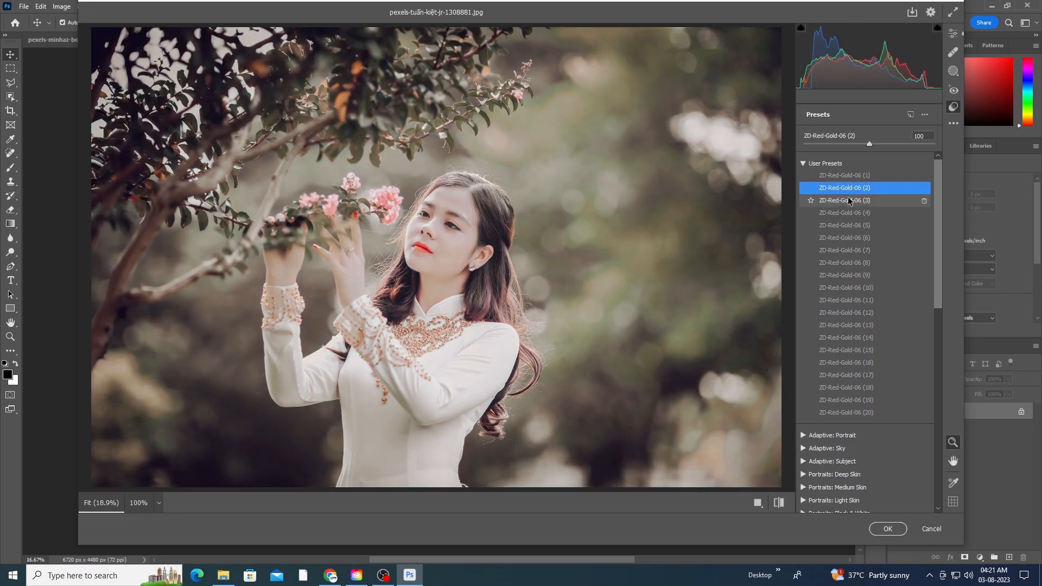
{"action": "left_click", "coordinate": [850, 200]}
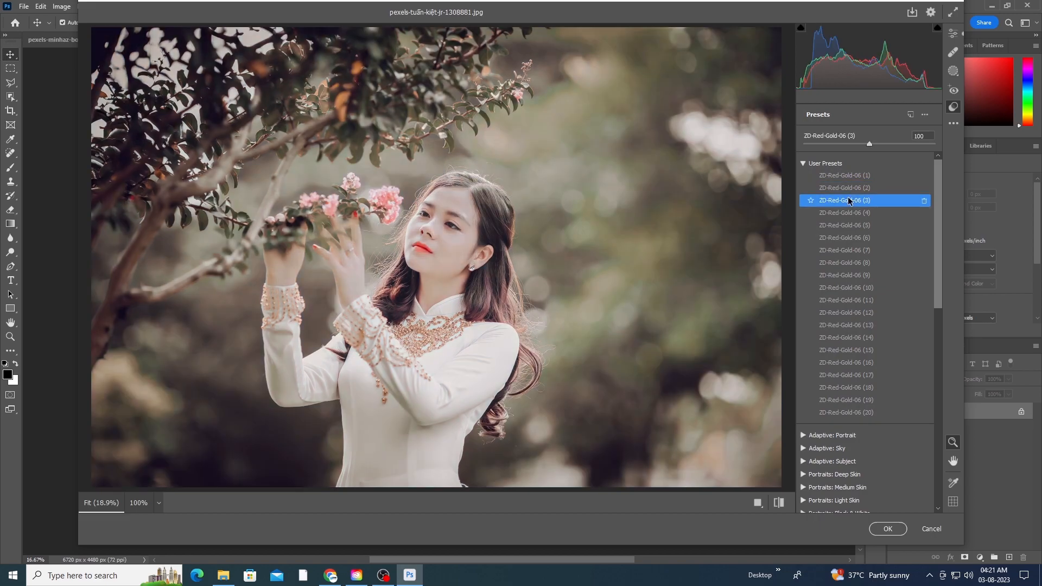
{"action": "left_click", "coordinate": [850, 213]}
{"action": "left_click", "coordinate": [850, 225]}
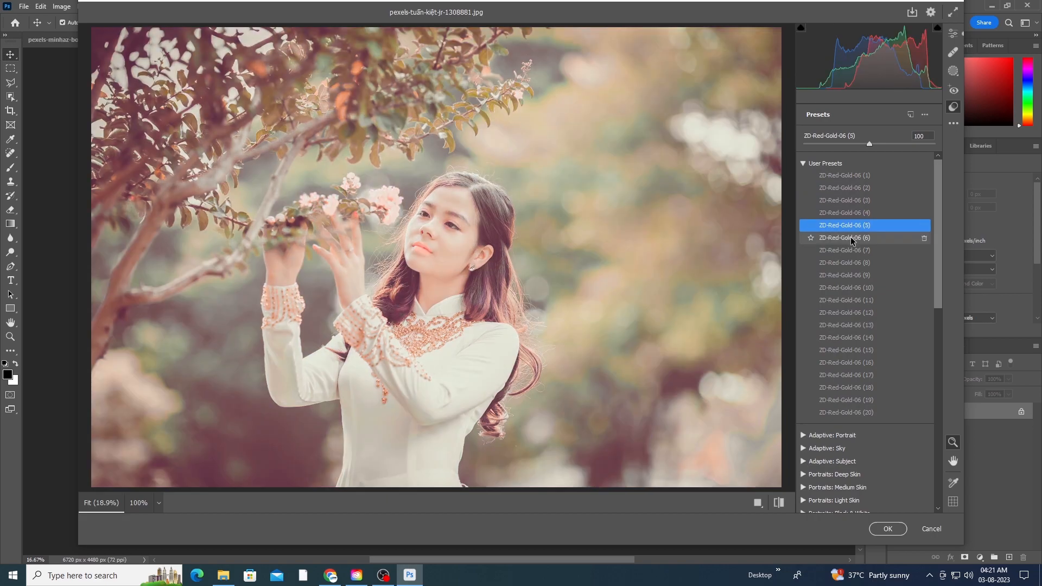
{"action": "left_click", "coordinate": [851, 238]}
{"action": "left_click", "coordinate": [851, 250]}
{"action": "left_click", "coordinate": [851, 263]}
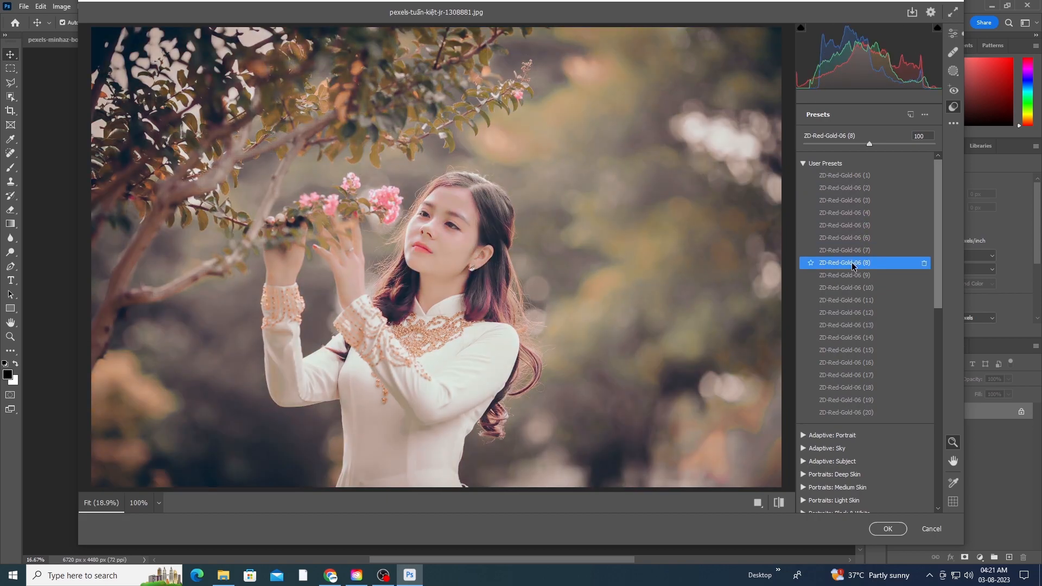
{"action": "left_click", "coordinate": [852, 276]}
{"action": "left_click", "coordinate": [852, 288]}
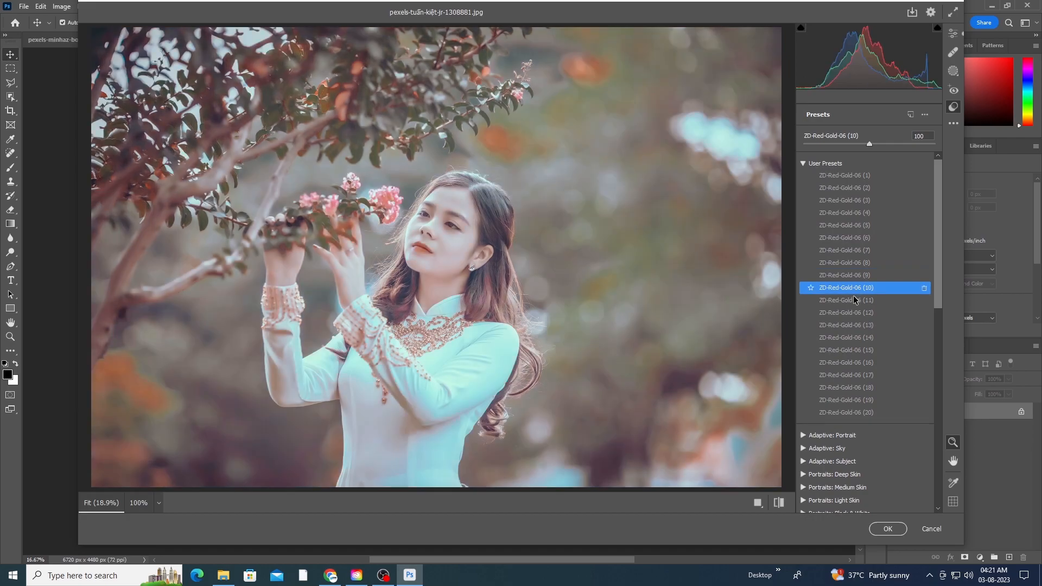
{"action": "left_click", "coordinate": [851, 299]}
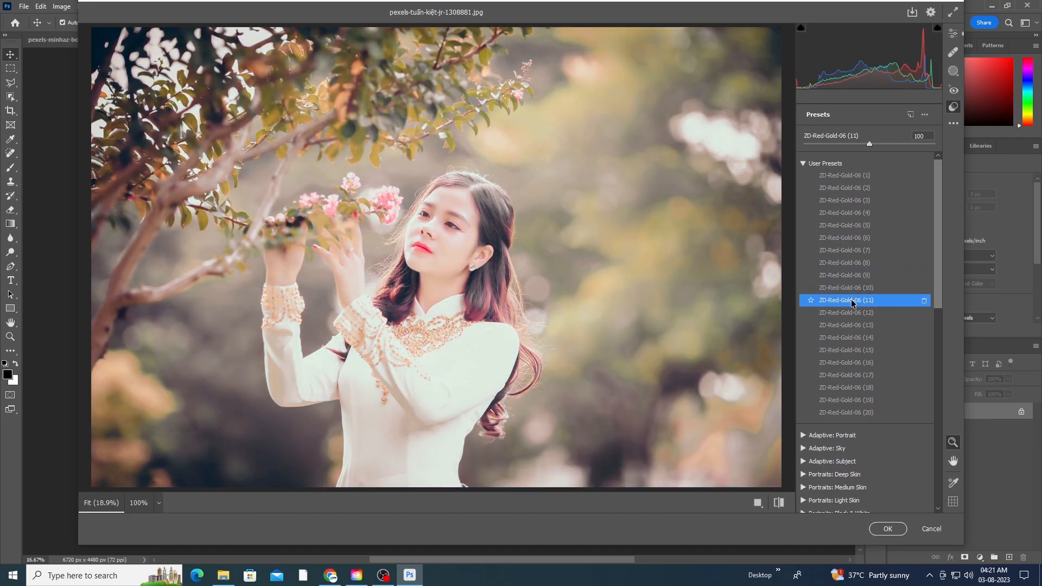
{"action": "left_click", "coordinate": [853, 313]}
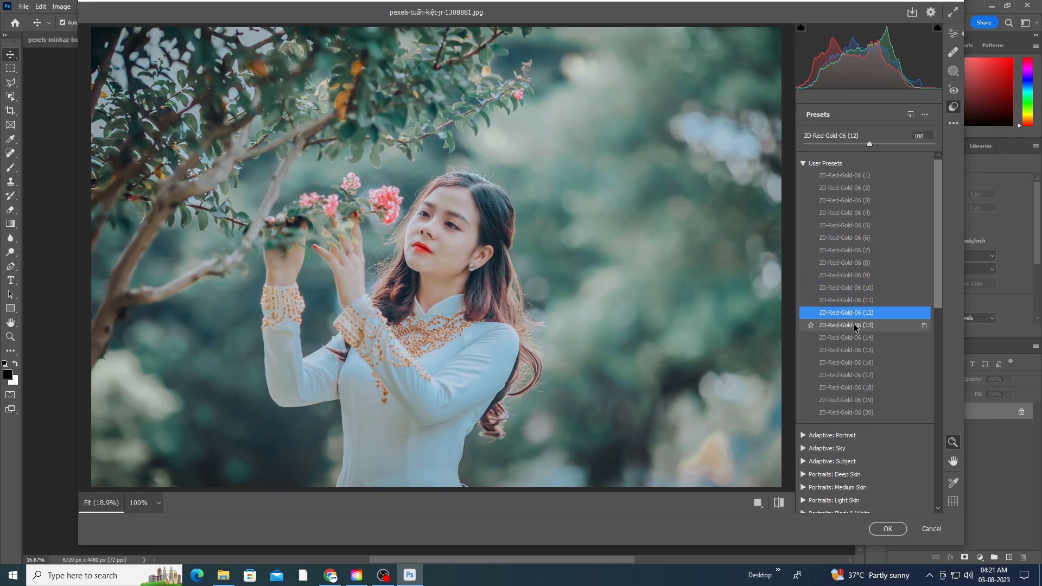
Step: Apply the ZD-Red-Gold-06 (12) preset to the portrait with its amount set to 82
{"action": "left_click", "coordinate": [850, 301]}
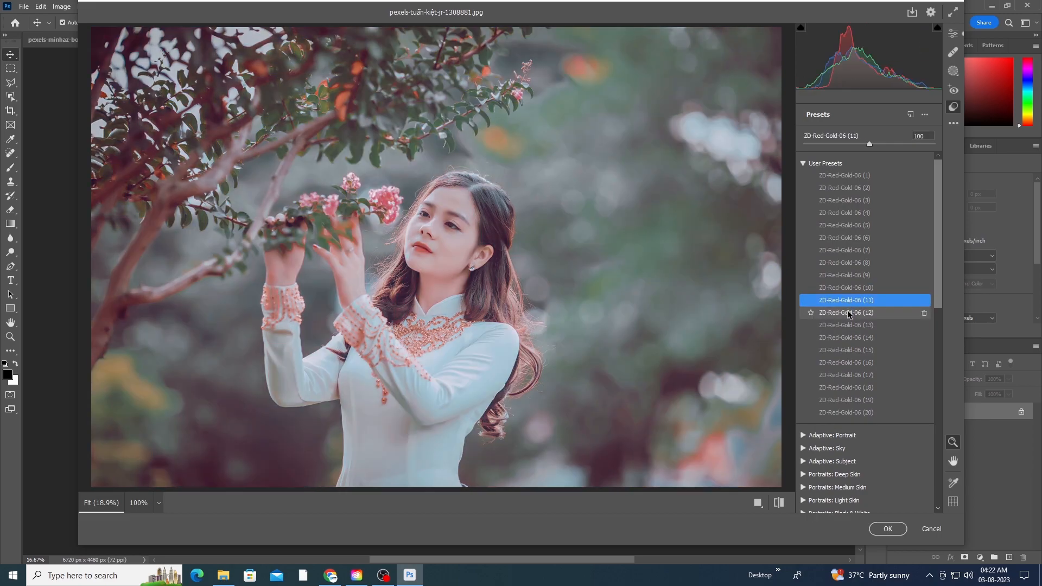
{"action": "left_click", "coordinate": [850, 313]}
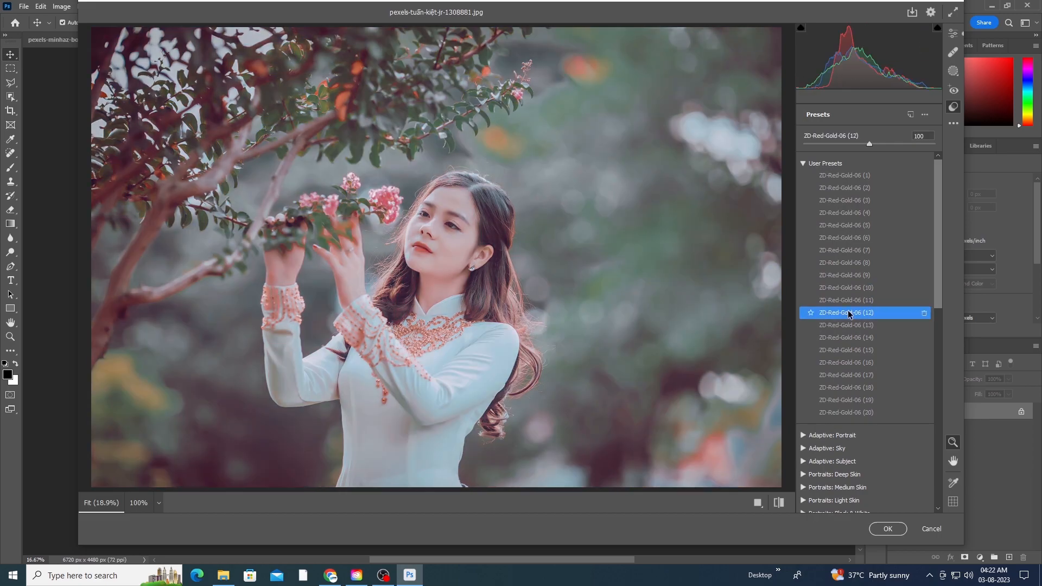
{"action": "left_click_drag", "start_coordinate": [869, 144], "coordinate": [857, 145]}
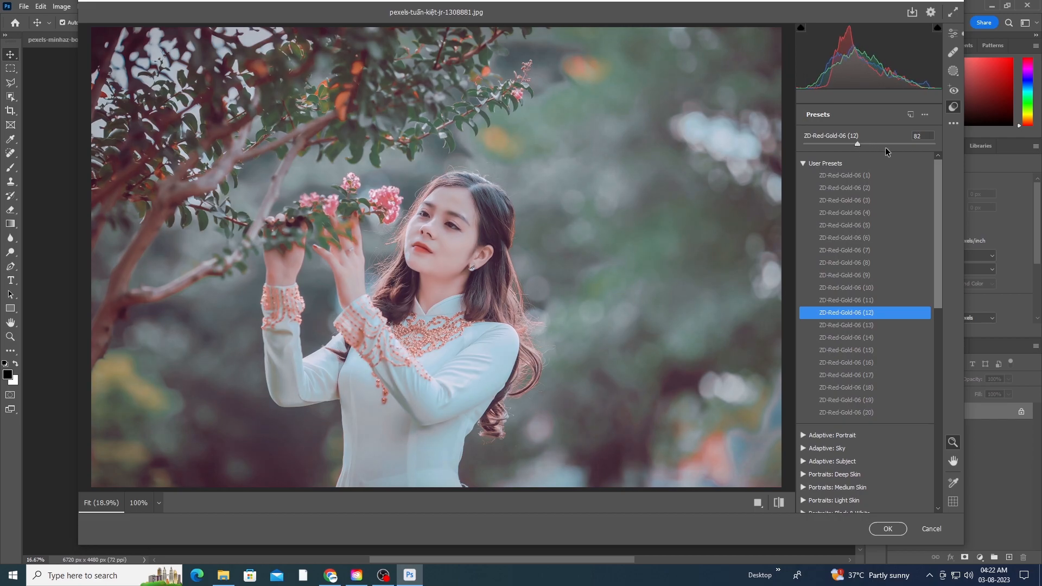
Step: Set both the luminance and the saturation of Oranges to +16 in the Color Mixer's HSL mode
{"action": "left_click", "coordinate": [953, 34]}
{"action": "left_click_drag", "start_coordinate": [865, 319], "coordinate": [871, 321]}
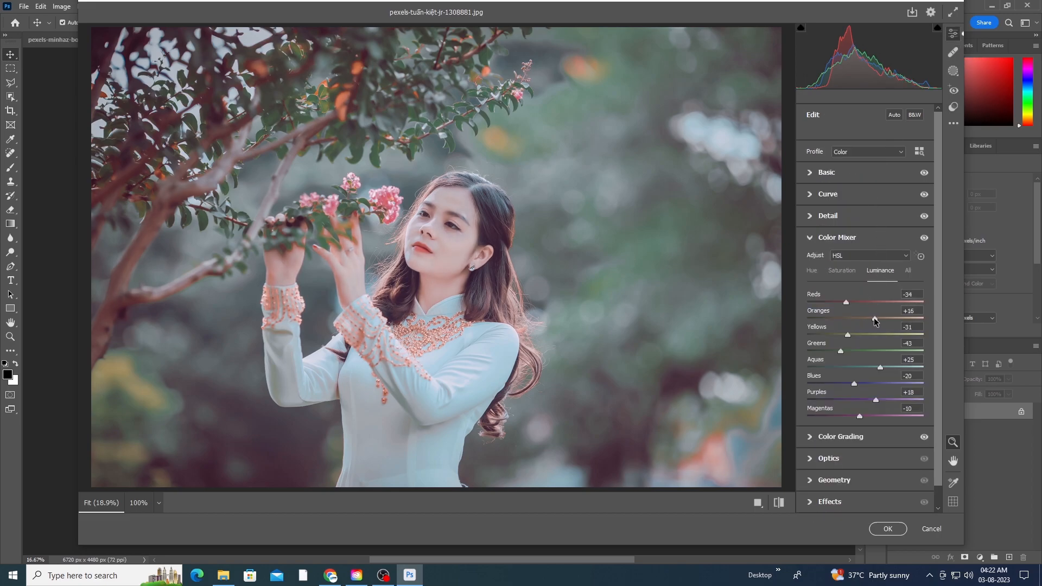
{"action": "left_click", "coordinate": [842, 272]}
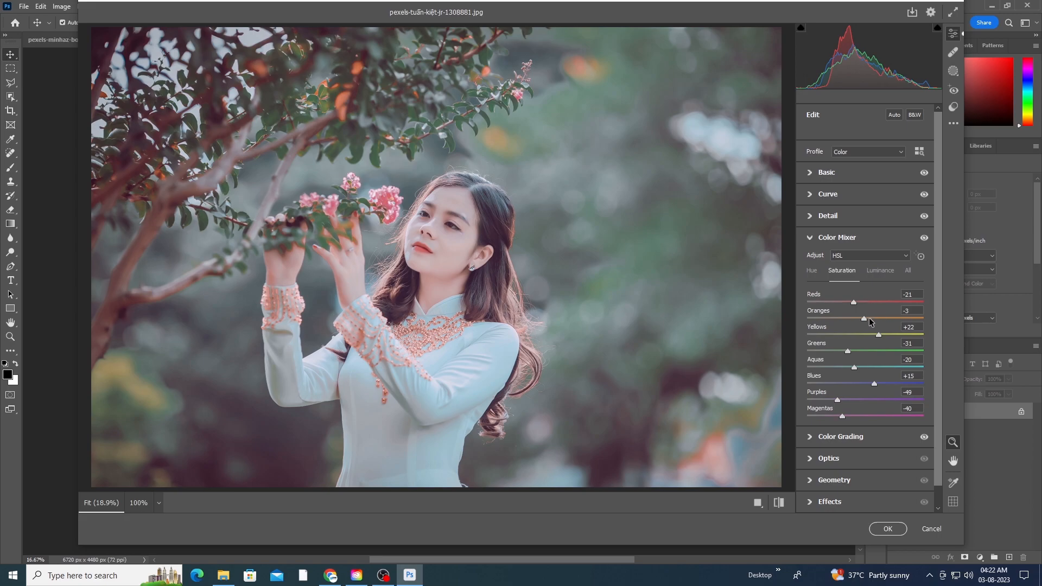
{"action": "left_click_drag", "start_coordinate": [866, 320], "coordinate": [875, 319]}
Step: Set Vignetting to -23 in the Effects adjustments and slightly raise the upper-midtone point of the tone curve
{"action": "scroll", "coordinate": [877, 320], "scroll_direction": "down", "scroll_amount": 1}
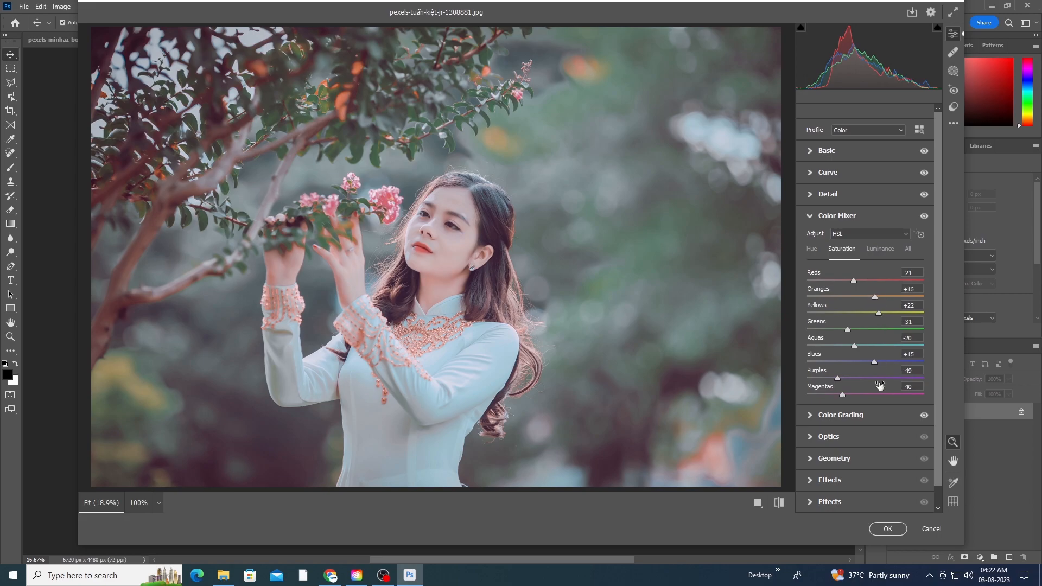
{"action": "left_click", "coordinate": [851, 480]}
{"action": "left_click_drag", "start_coordinate": [862, 373], "coordinate": [849, 374]}
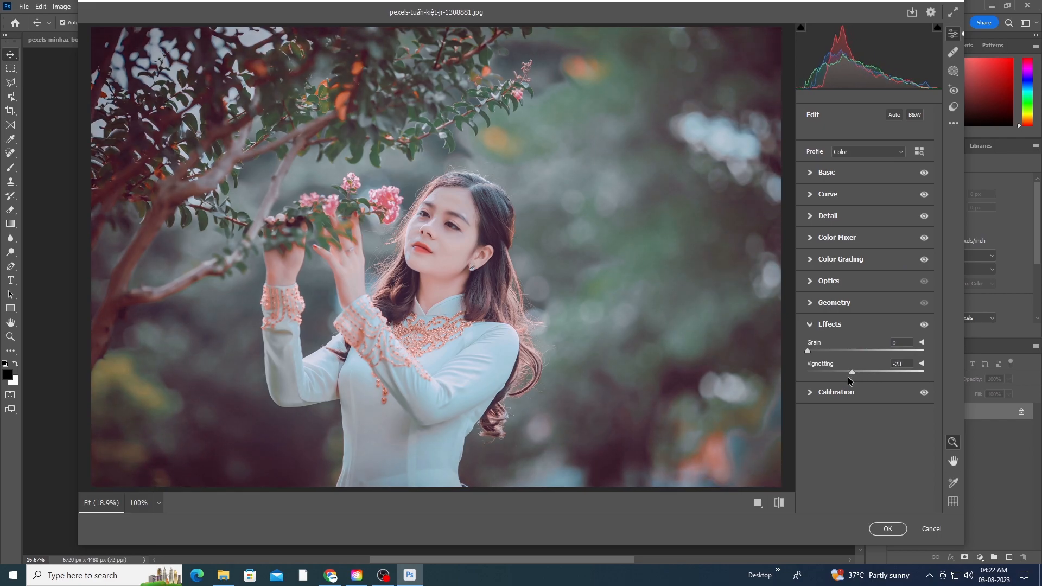
{"action": "left_click", "coordinate": [828, 194]}
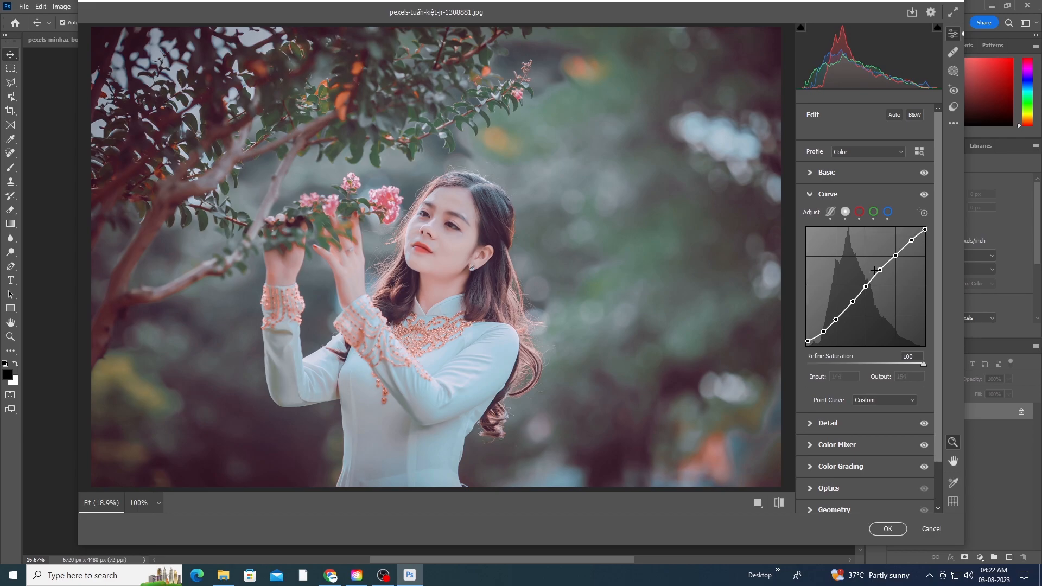
{"action": "left_click_drag", "start_coordinate": [881, 272], "coordinate": [879, 270]}
Step: In the Basic adjustments, set Clarity to +20, Contrast to +15, Exposure to -0.20, Whites to -35 and Highlights to -43
{"action": "left_click", "coordinate": [844, 172]}
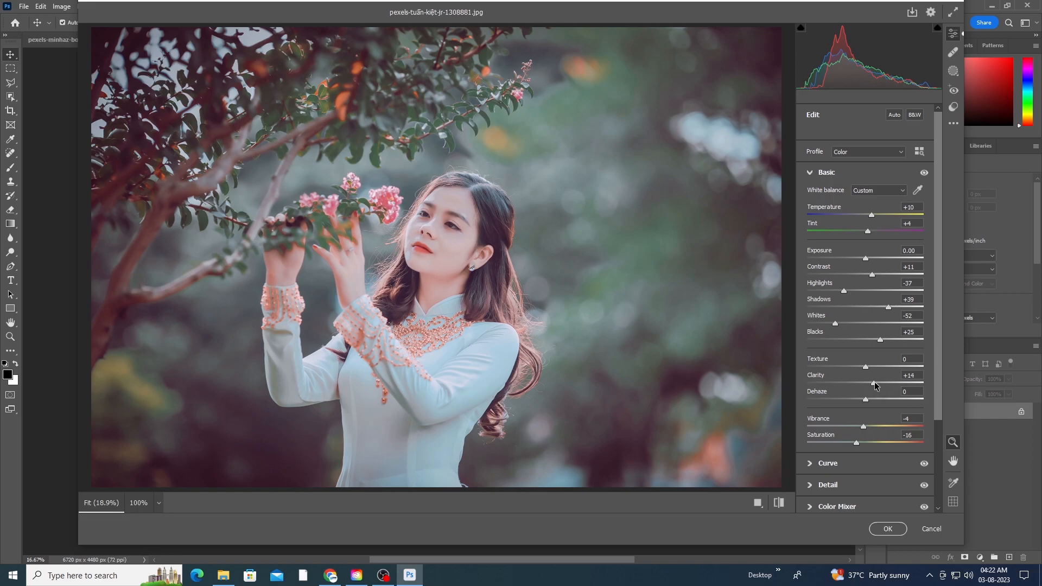
{"action": "left_click_drag", "start_coordinate": [875, 382], "coordinate": [877, 382]}
{"action": "left_click_drag", "start_coordinate": [872, 277], "coordinate": [863, 258]}
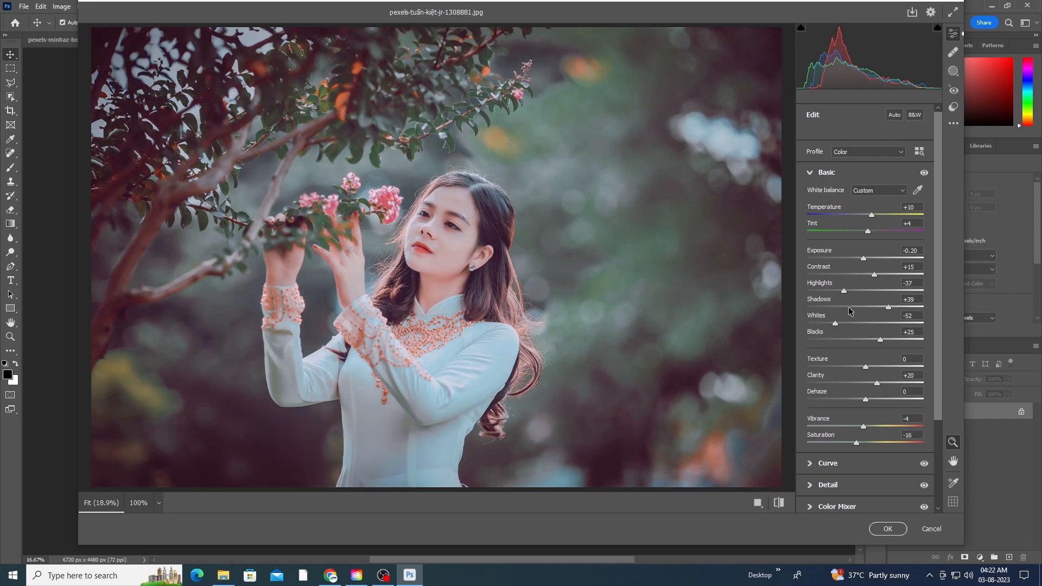
{"action": "left_click_drag", "start_coordinate": [834, 324], "coordinate": [839, 292]}
Step: Compare the graded portrait with its default settings and examine the hand and face at 100% zoom
{"action": "left_click", "coordinate": [778, 502]}
{"action": "left_click", "coordinate": [777, 502]}
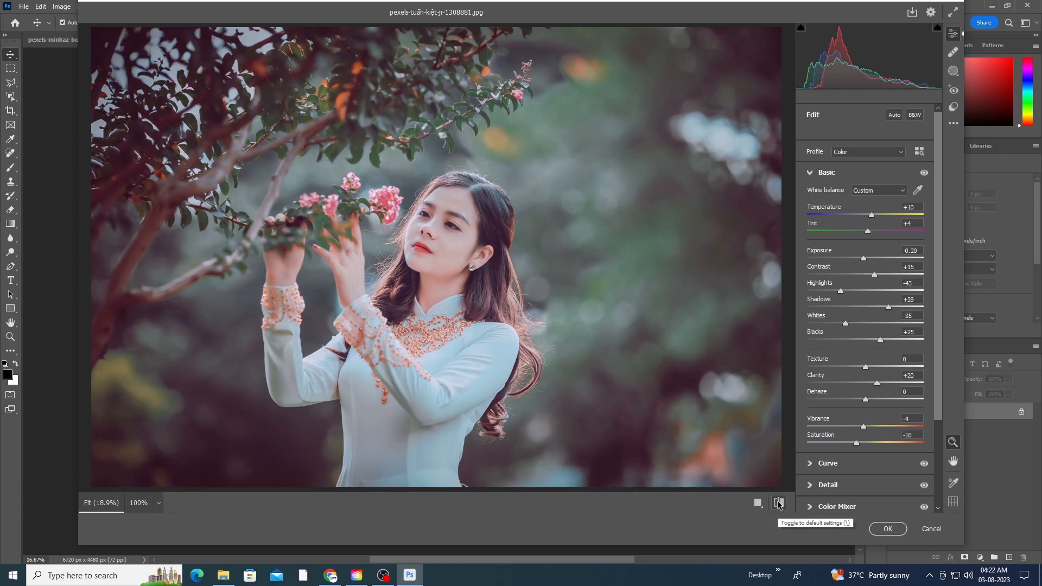
{"action": "left_click", "coordinate": [390, 260]}
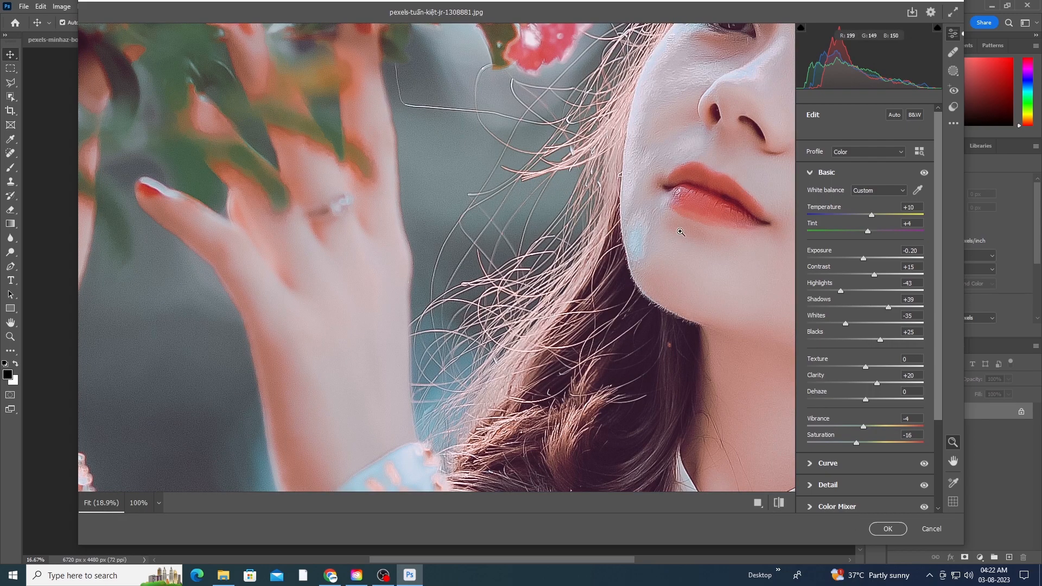
{"action": "left_click", "coordinate": [704, 220]}
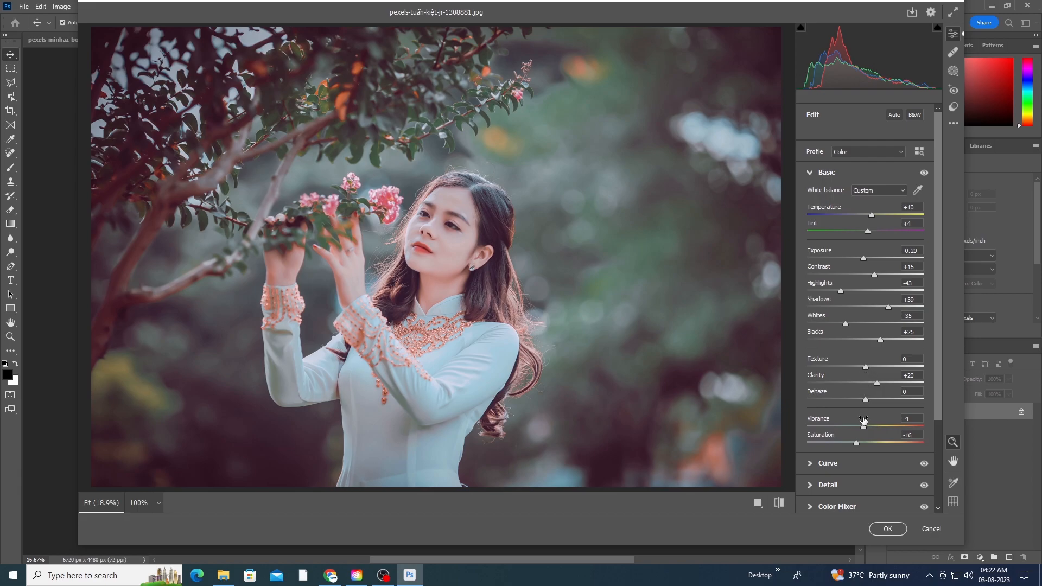
Step: Set the Oranges luminance to +15 and raise the Reds luminance slightly in the Color Mixer, and apply the Camera Raw edits
{"action": "scroll", "coordinate": [864, 417], "scroll_direction": "down", "scroll_amount": 3}
{"action": "left_click", "coordinate": [835, 396]}
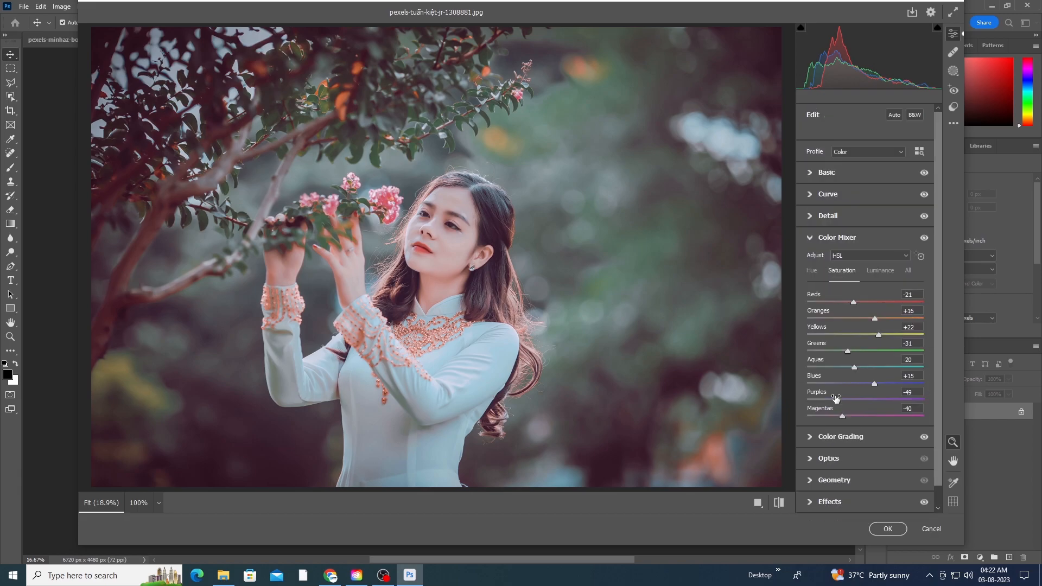
{"action": "left_click", "coordinate": [814, 270]}
{"action": "left_click", "coordinate": [879, 270]}
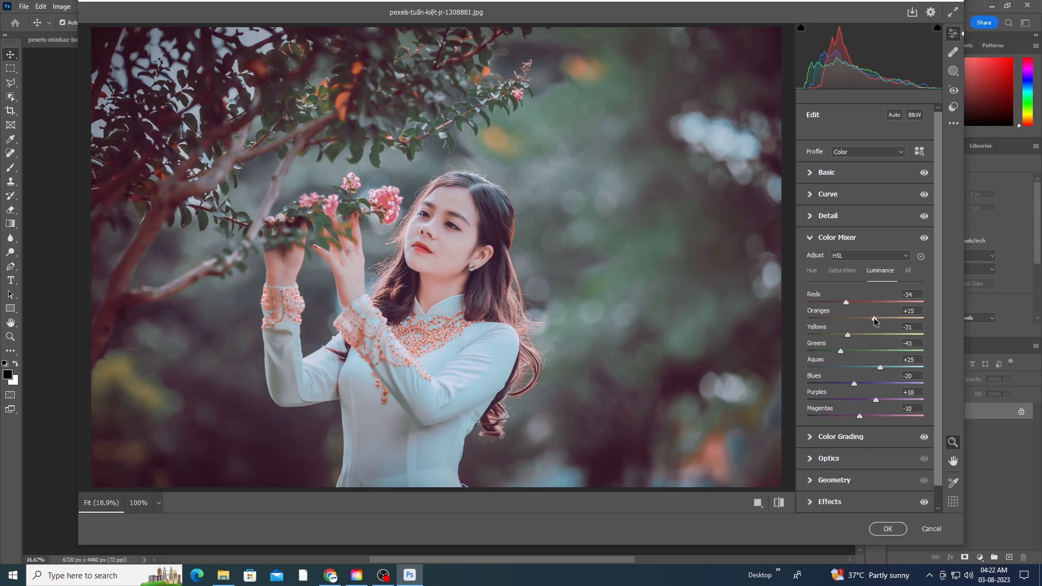
{"action": "left_click_drag", "start_coordinate": [846, 304], "coordinate": [850, 304]}
{"action": "left_click", "coordinate": [887, 529]}
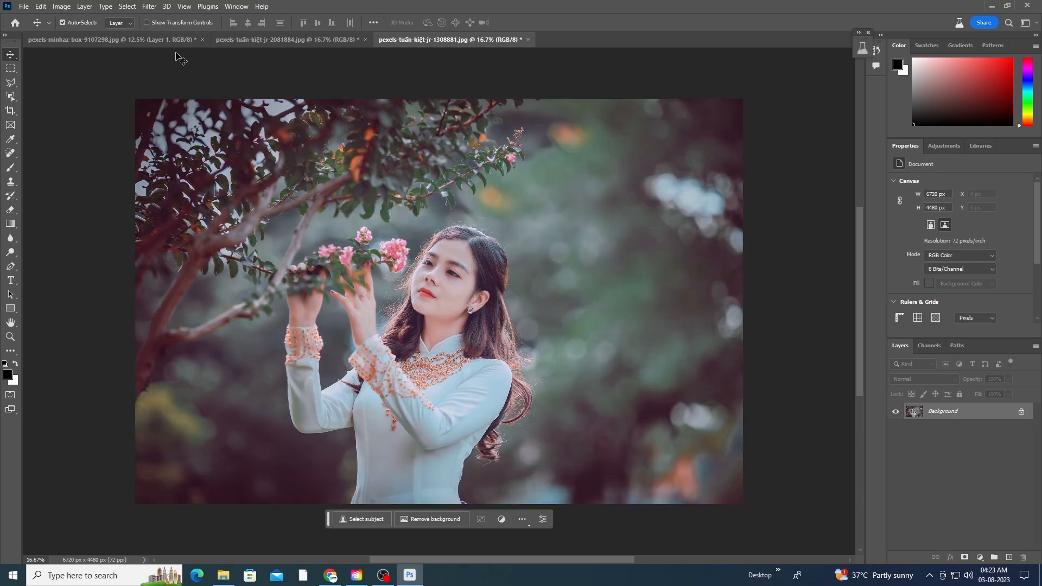
Step: Review the other graded portraits in their open documents and return to the blossom portrait ending in 1308881
{"action": "left_click", "coordinate": [152, 37]}
{"action": "left_click", "coordinate": [260, 39]}
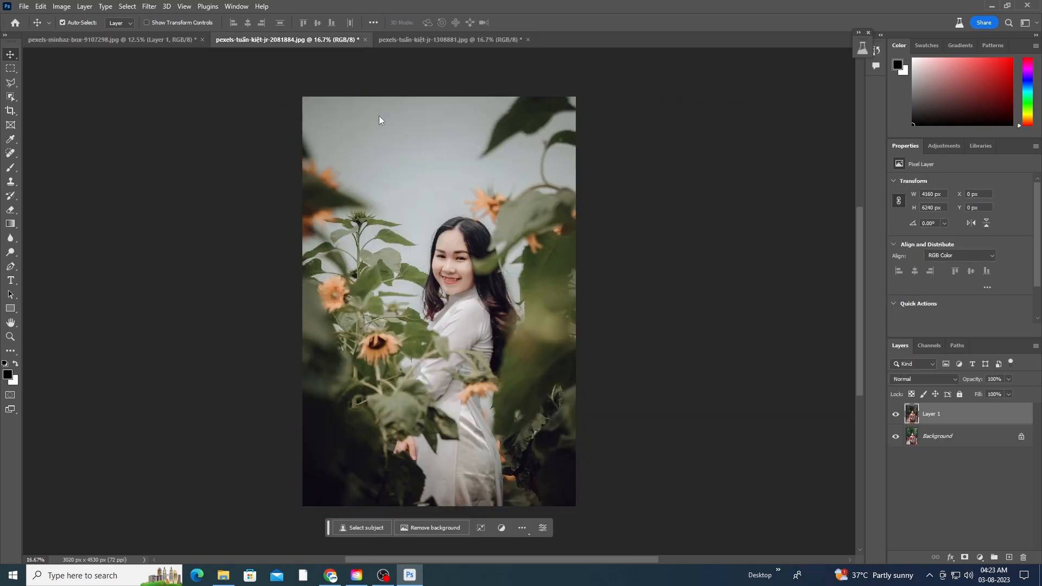
{"action": "left_click", "coordinate": [403, 40]}
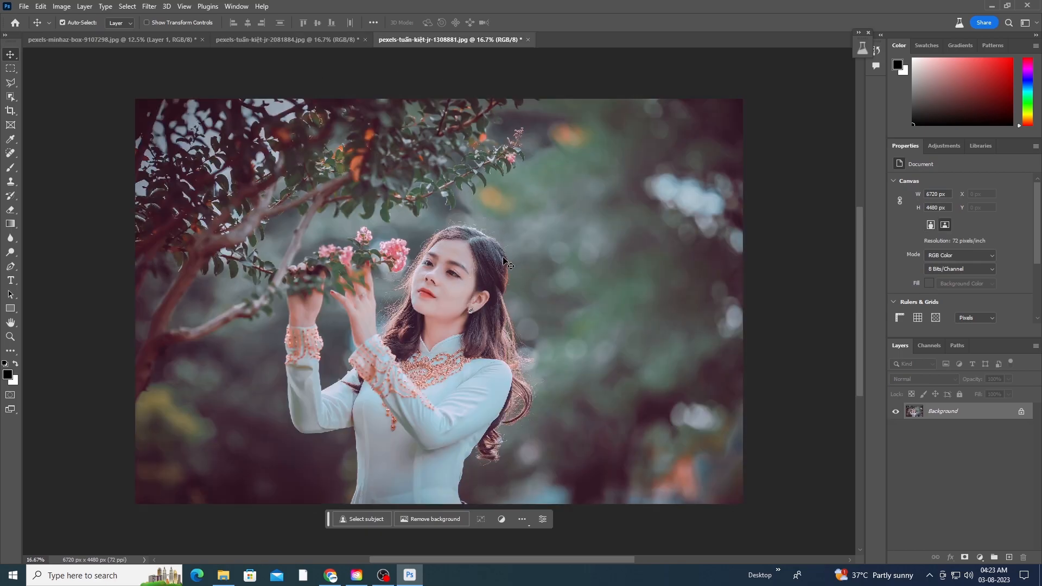